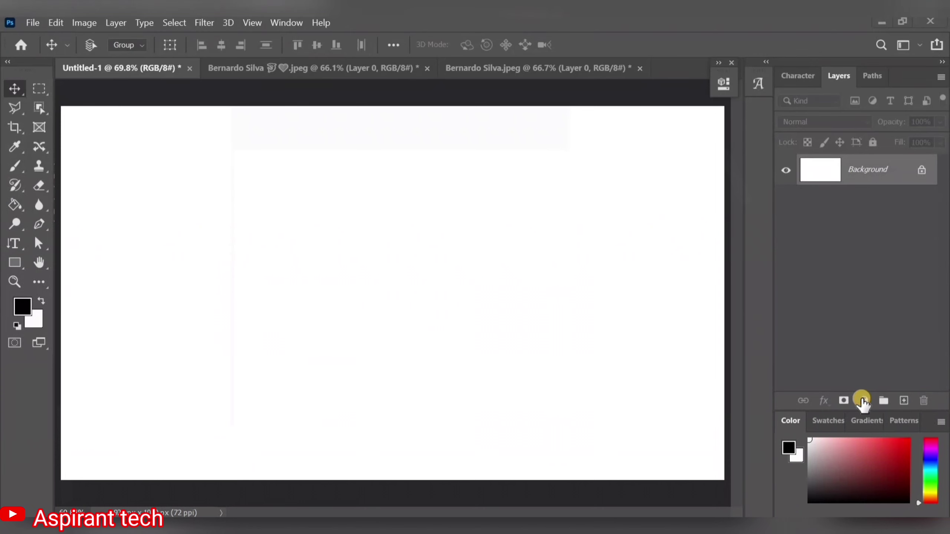
Add a Gradient Fill layer running from light lavender at the top to grey below.
left_click(862, 400)
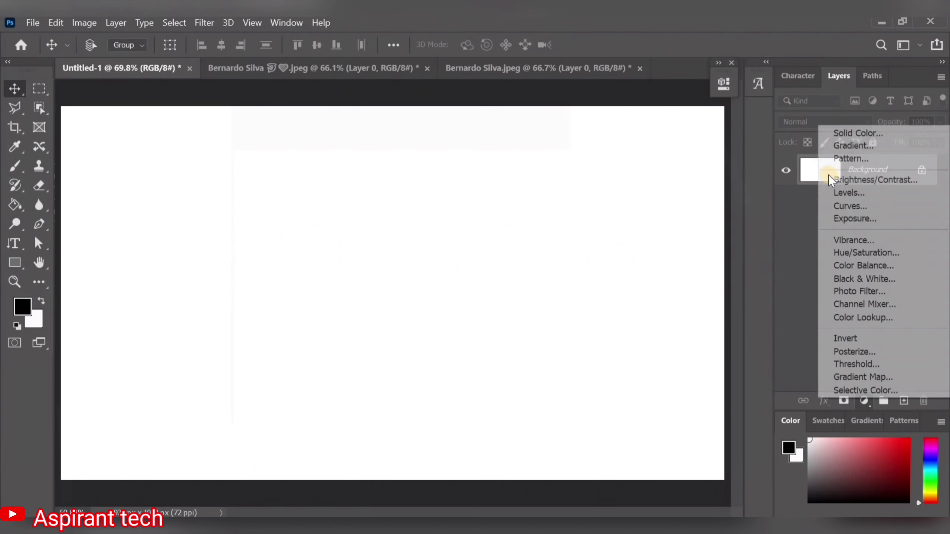
left_click(838, 145)
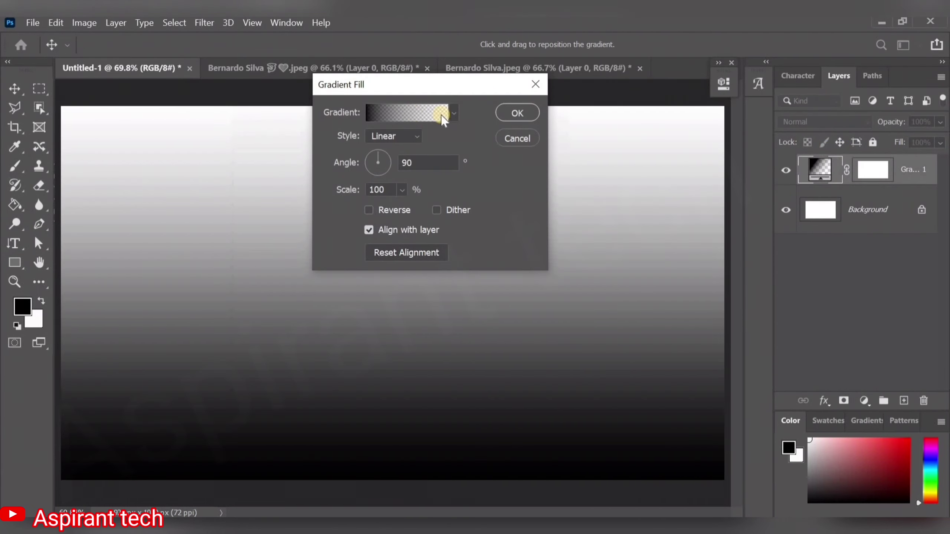
left_click(453, 113)
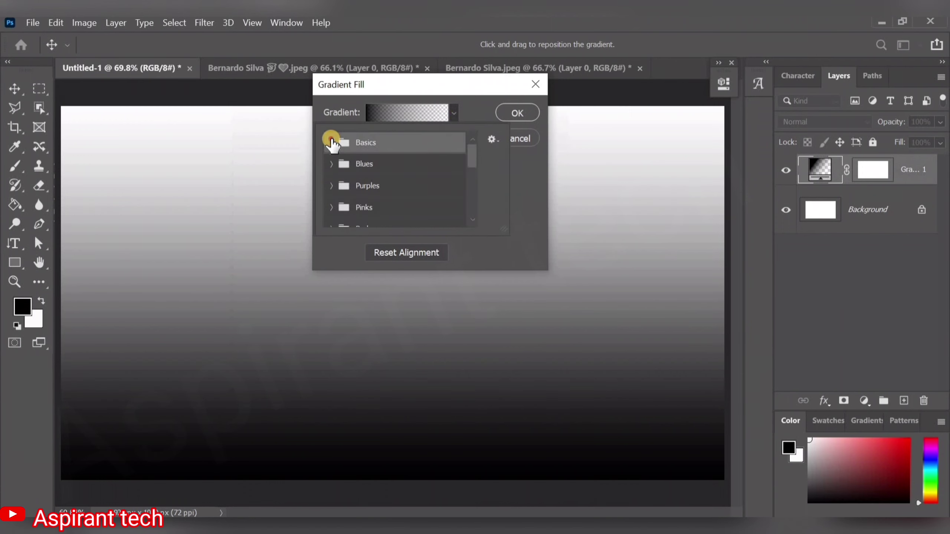
left_click(339, 147)
left_click(350, 164)
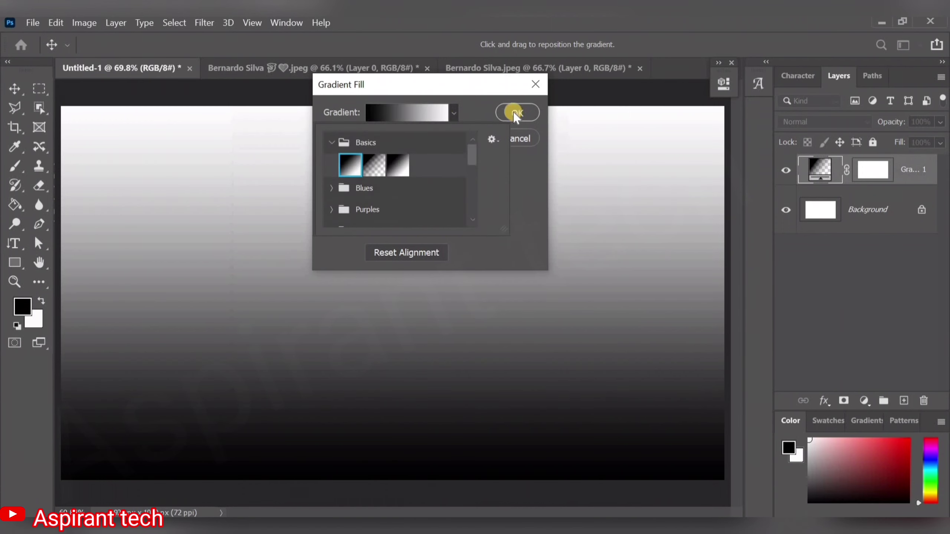
left_click(515, 111)
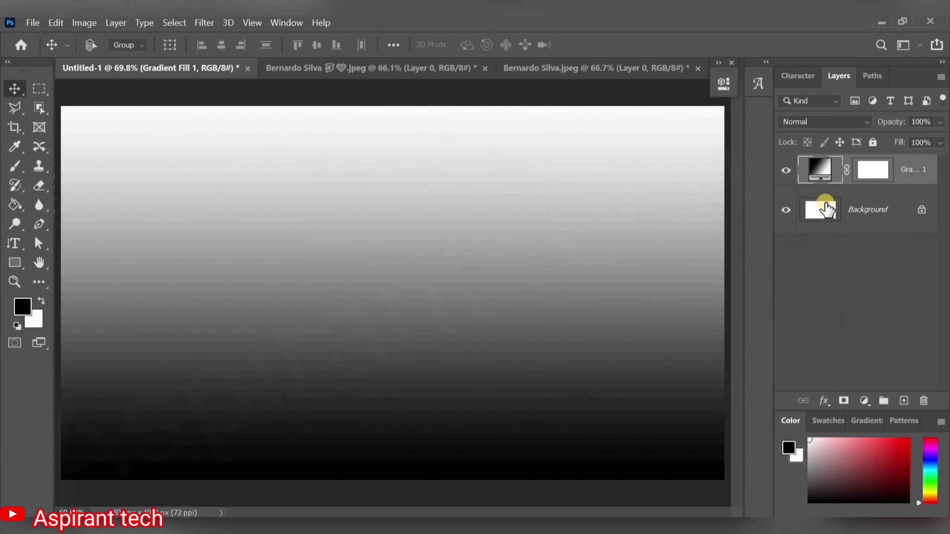
double_click(804, 176)
left_click(515, 113)
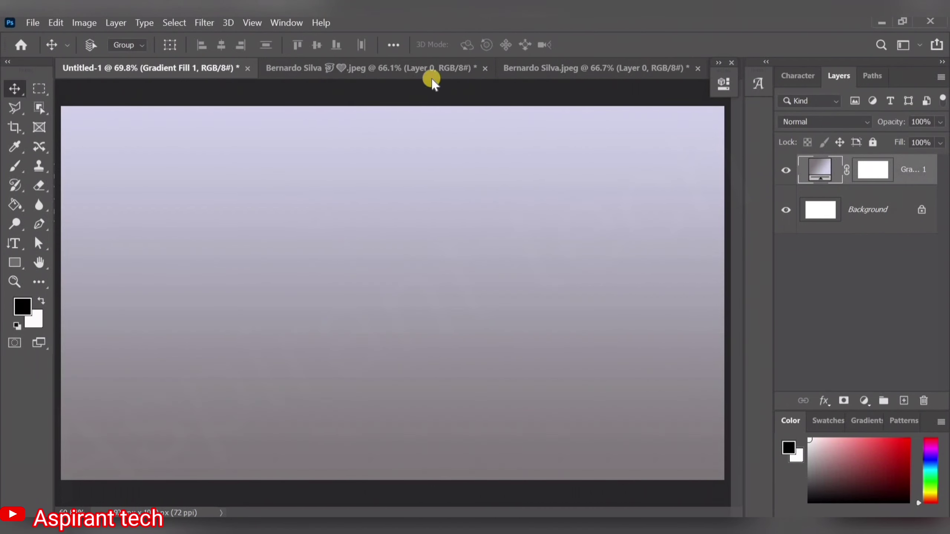
Drag the full-body running player layer into the Untitled-1 poster.
left_click(452, 77)
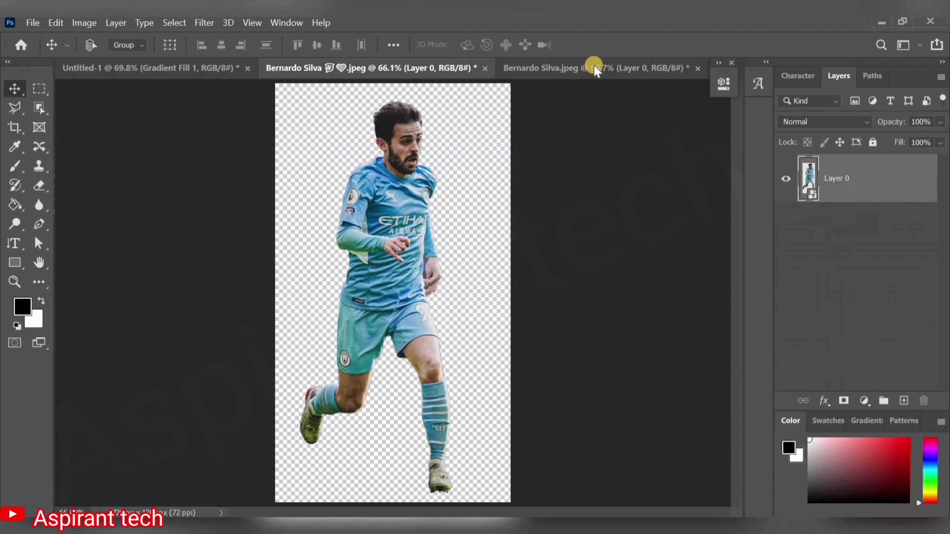
left_click(562, 69)
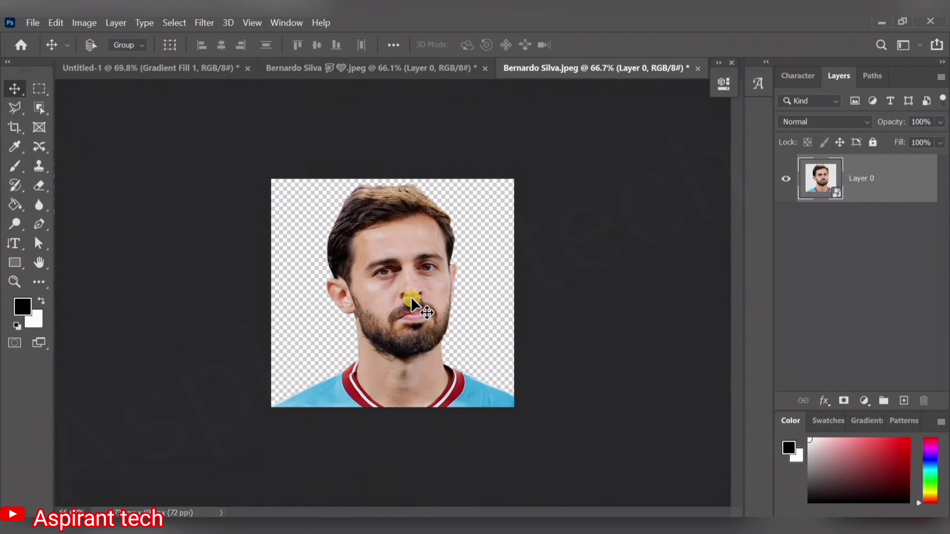
mouse_move(412, 236)
left_mouse_down()
mouse_move(172, 75)
mouse_move(393, 256)
left_mouse_up()
left_click_drag(389, 206, 419, 267)
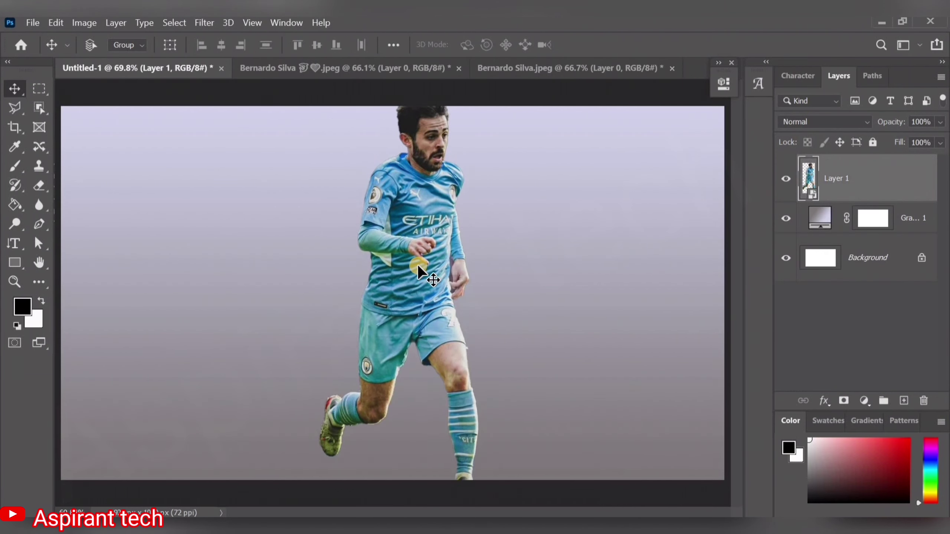
Scale the player down to about 84% and centre him on the poster.
key("ctrl+t")
left_click_drag(402, 227, 398, 170)
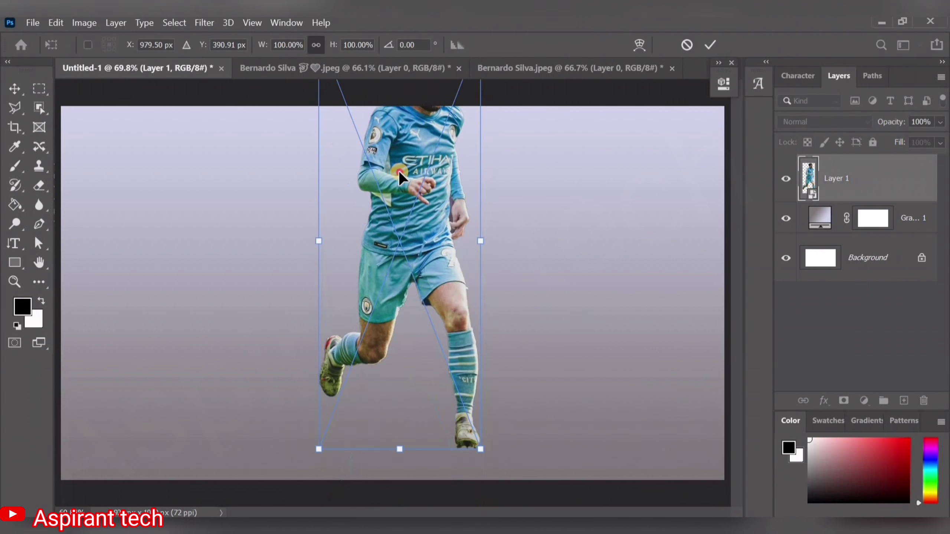
left_click_drag(399, 219, 400, 271)
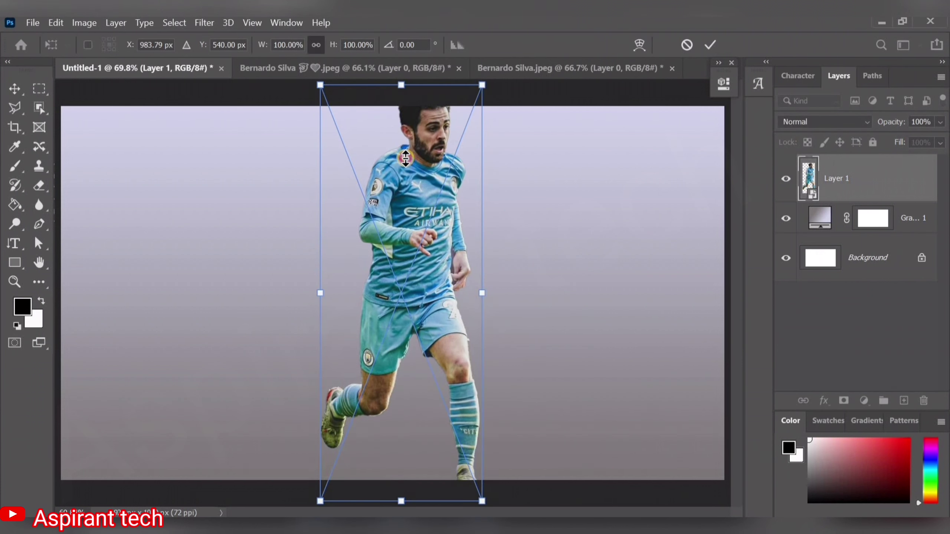
left_click_drag(406, 159, 402, 134)
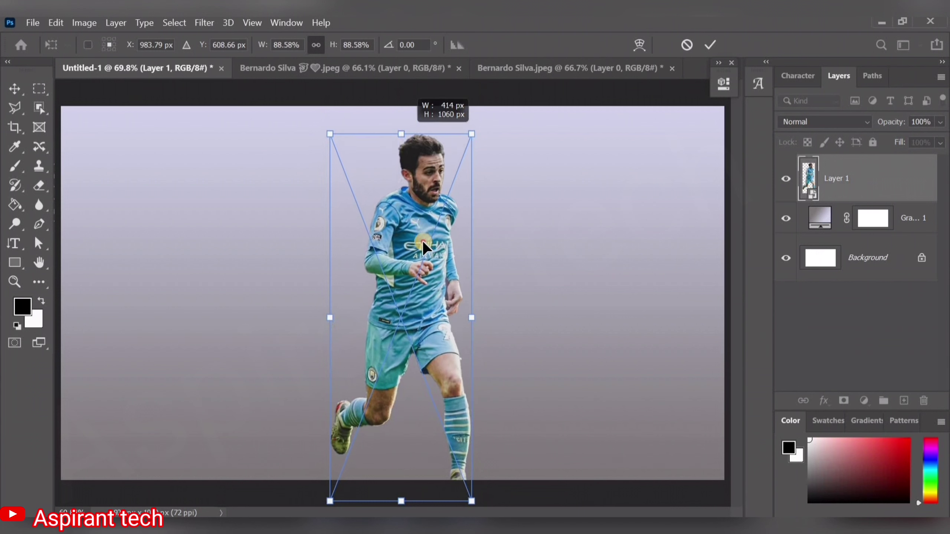
left_click_drag(422, 240, 422, 217)
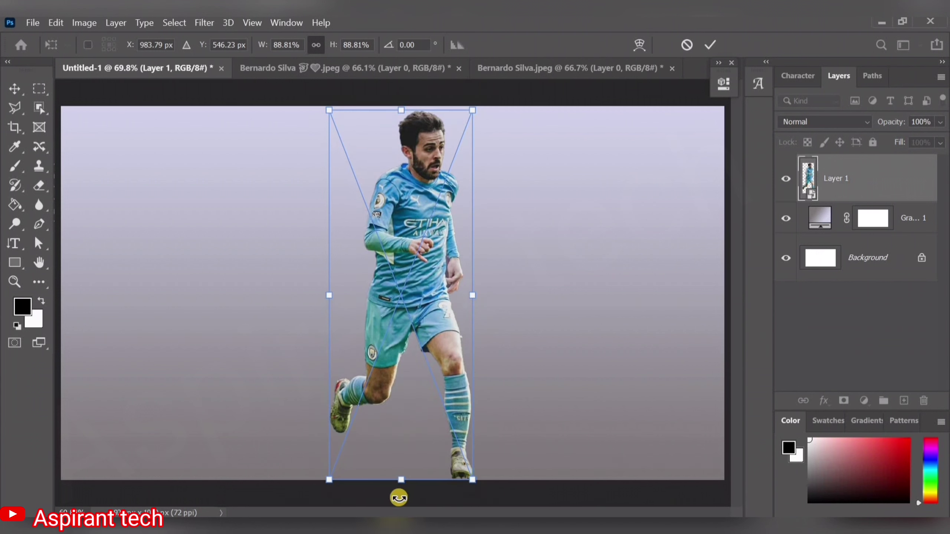
left_click_drag(400, 479, 405, 459)
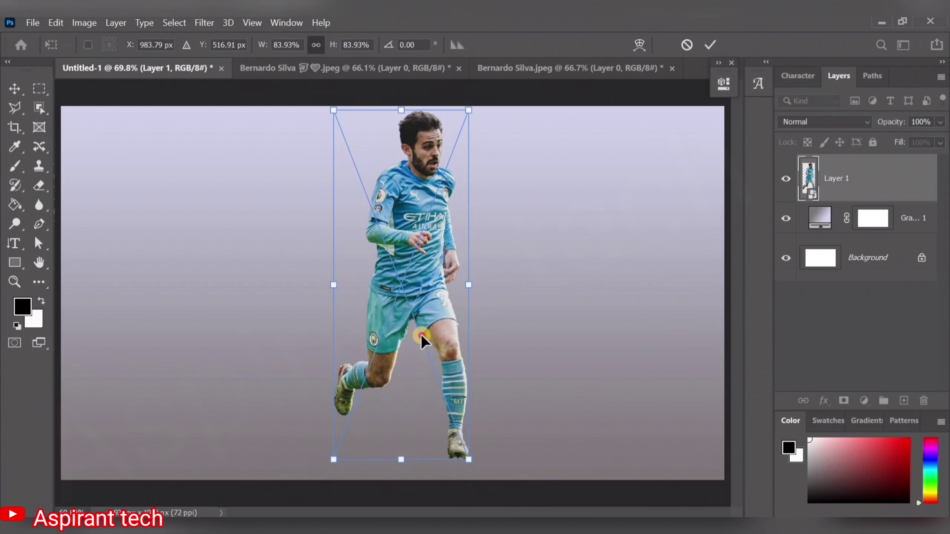
left_click_drag(421, 335, 438, 371)
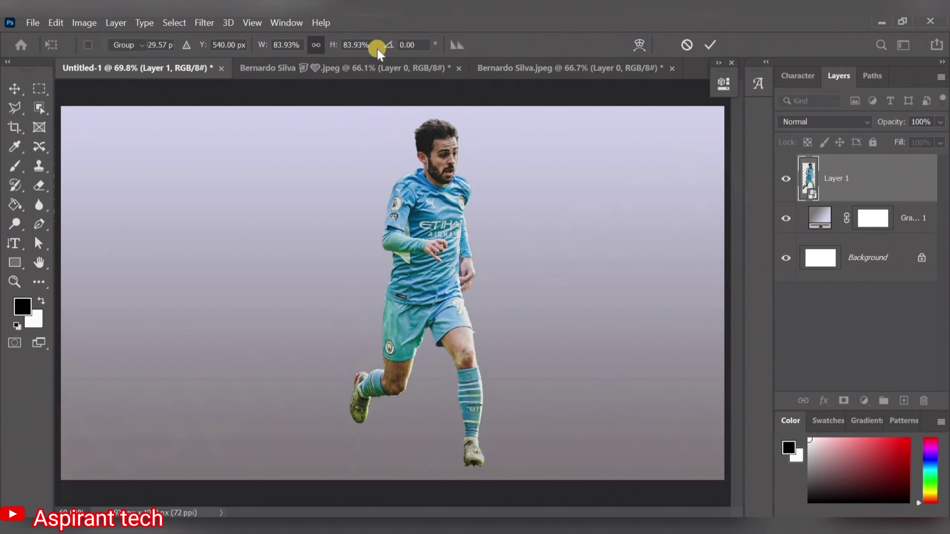
key("Return")
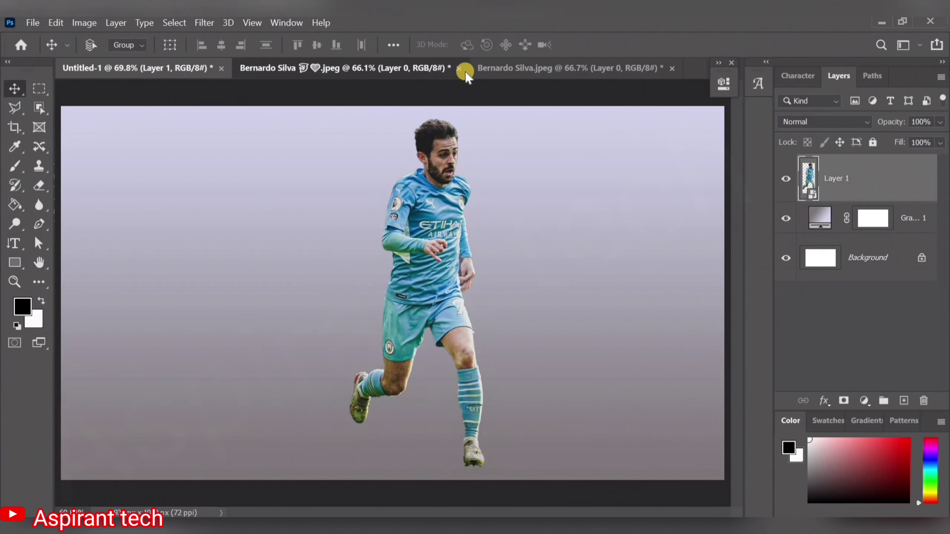
Bring the head close-up into the poster behind the player, shifting the player right.
left_click(465, 72)
left_click(515, 71)
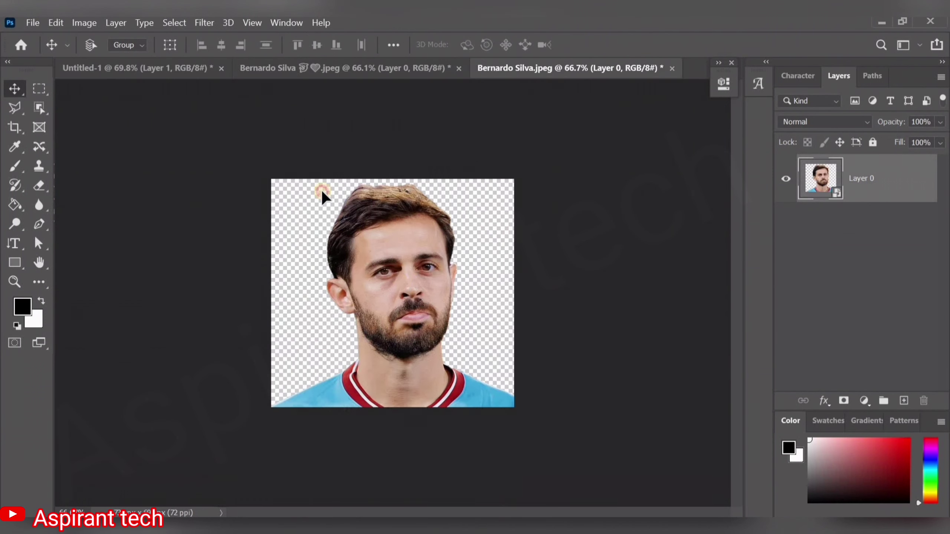
mouse_move(321, 188)
left_mouse_down()
mouse_move(180, 58)
mouse_move(378, 205)
left_mouse_up()
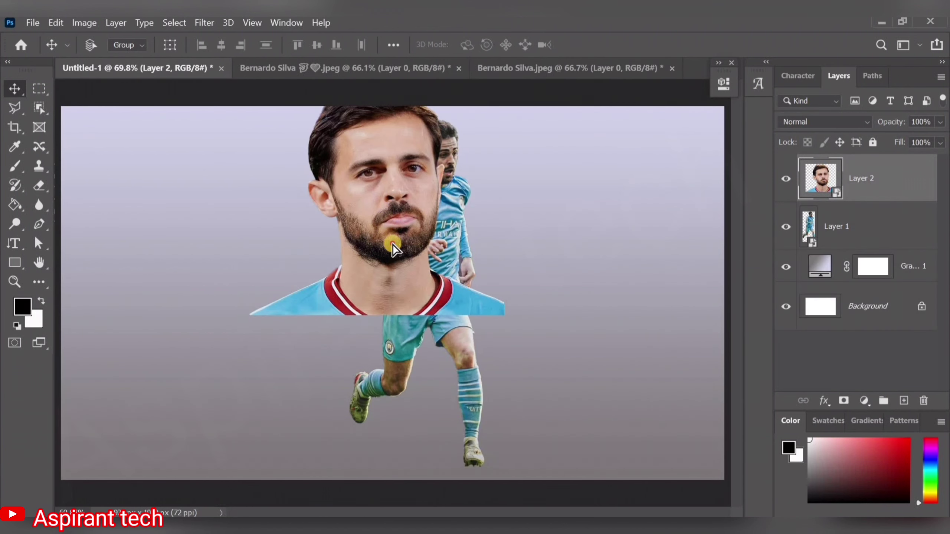
left_click_drag(393, 239, 393, 260)
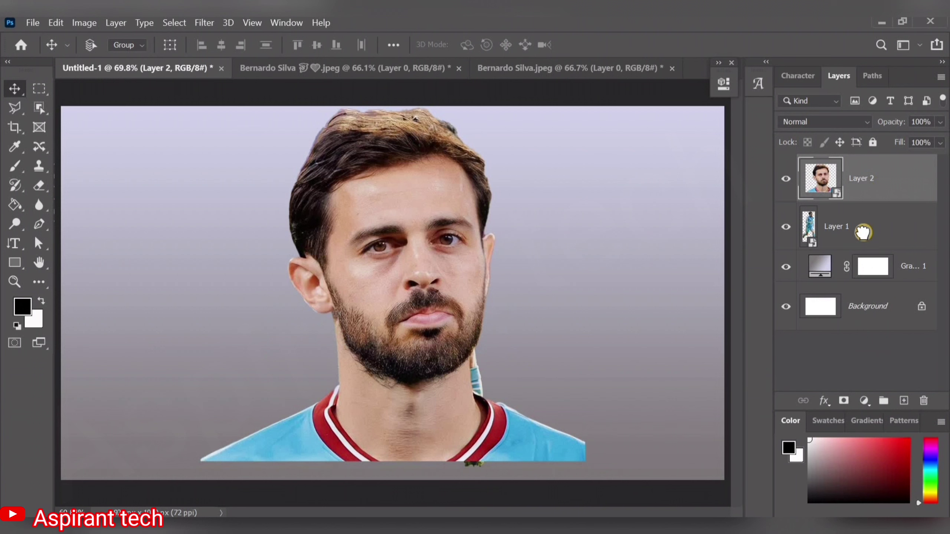
key("ctrl+bracketleft")
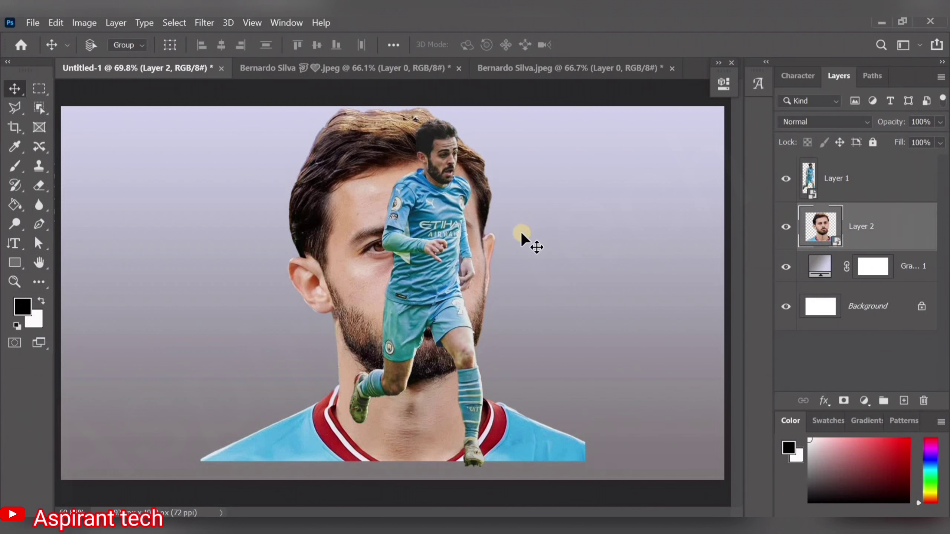
left_click_drag(443, 279, 463, 279)
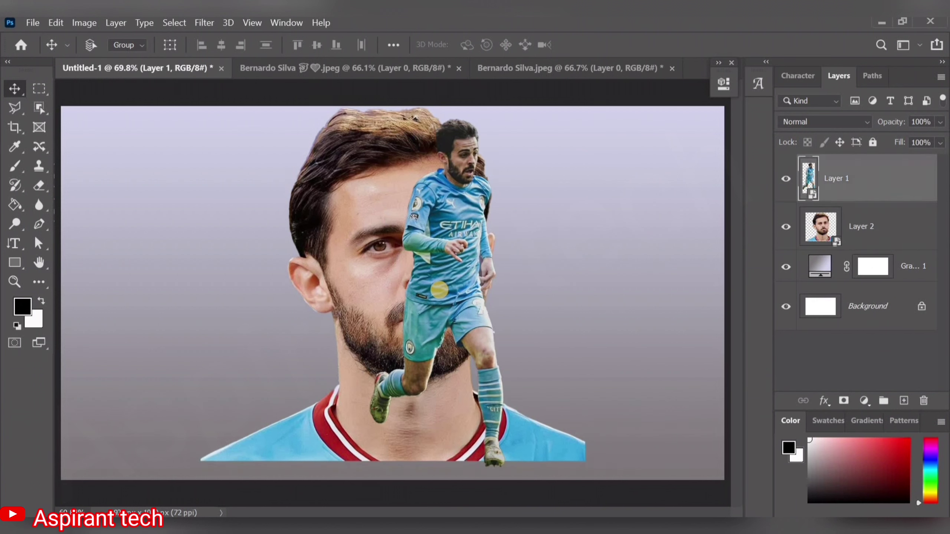
Mask the face layer and paint out its neck and red shirt.
left_click(860, 226)
left_click(844, 400)
key("b")
mouse_move(266, 420)
left_mouse_down()
mouse_move(205, 458)
mouse_move(301, 440)
mouse_move(324, 393)
mouse_move(371, 458)
mouse_move(371, 484)
mouse_move(583, 430)
left_mouse_up()
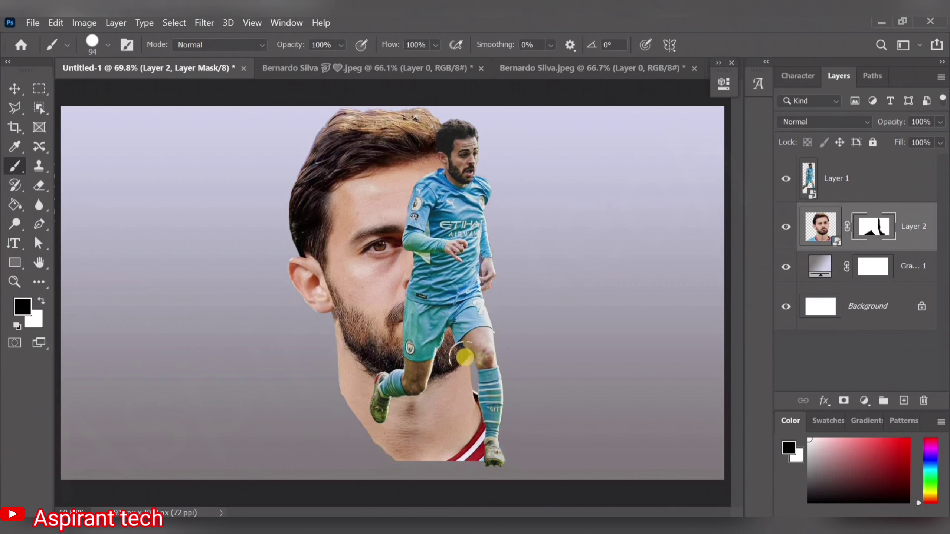
left_click_drag(456, 350, 637, 282)
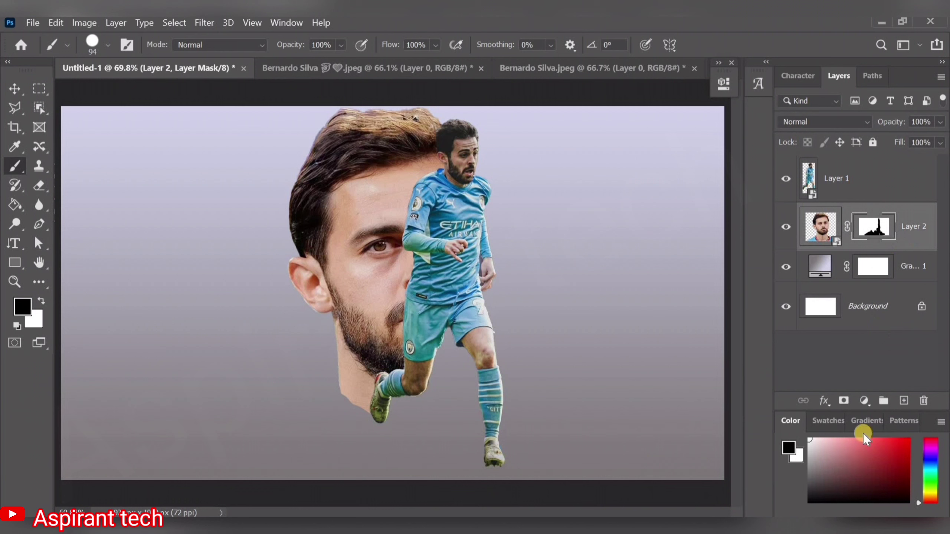
left_click(864, 401)
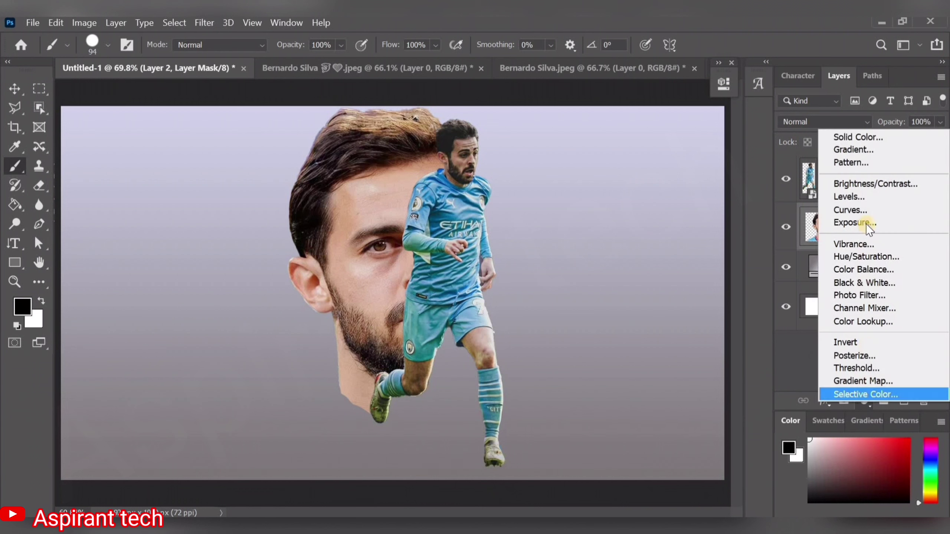
Add a Black & White adjustment clipped to the face layer, turning it greyscale.
left_click(867, 282)
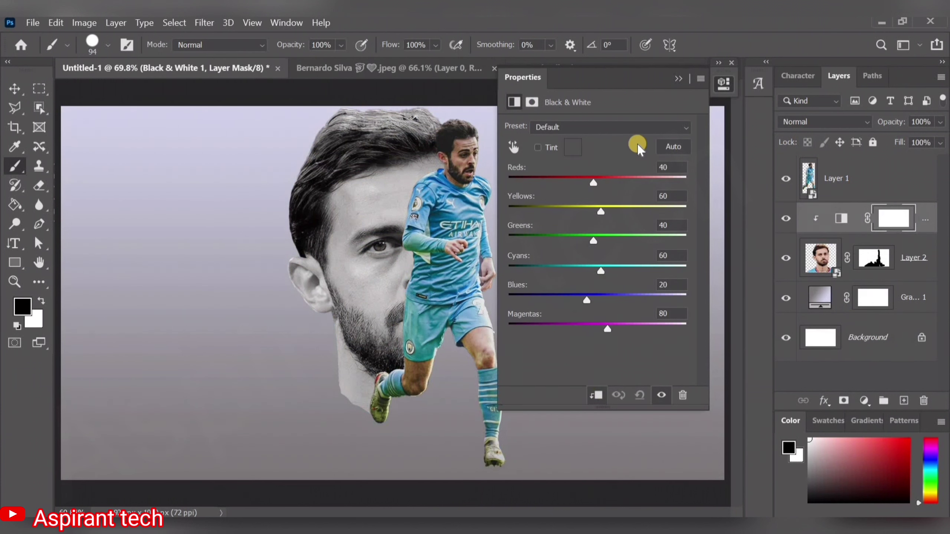
left_click(680, 78)
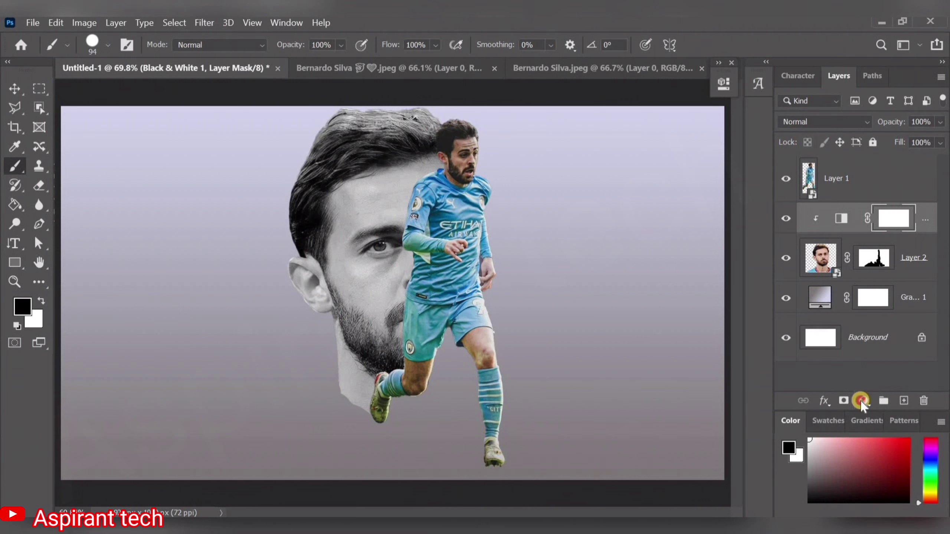
Add a Levels adjustment with the midtone slider moved to about 0.62.
left_click(864, 401)
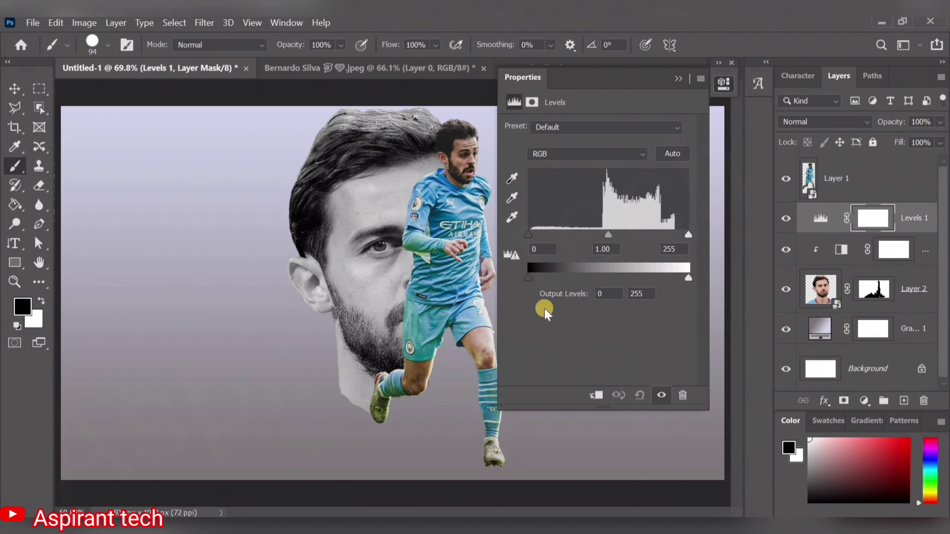
left_click(615, 235)
left_click_drag(616, 235, 627, 235)
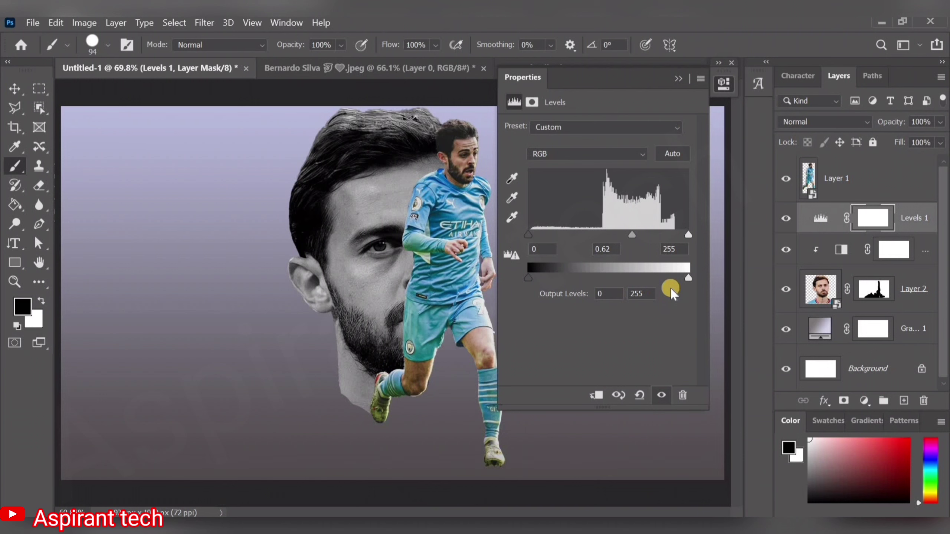
left_click(680, 77)
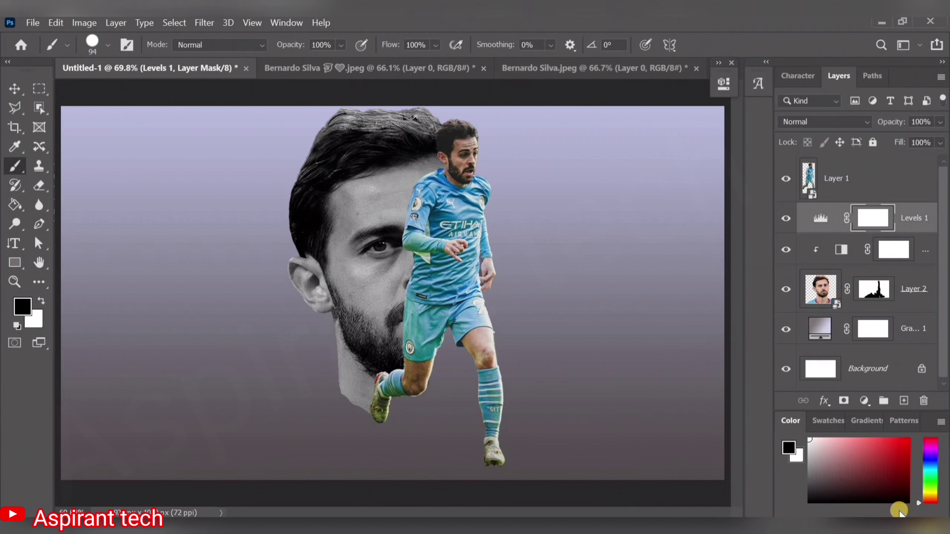
Add a Solid Color fill layer in lavender blue #acafd8.
left_click(863, 403)
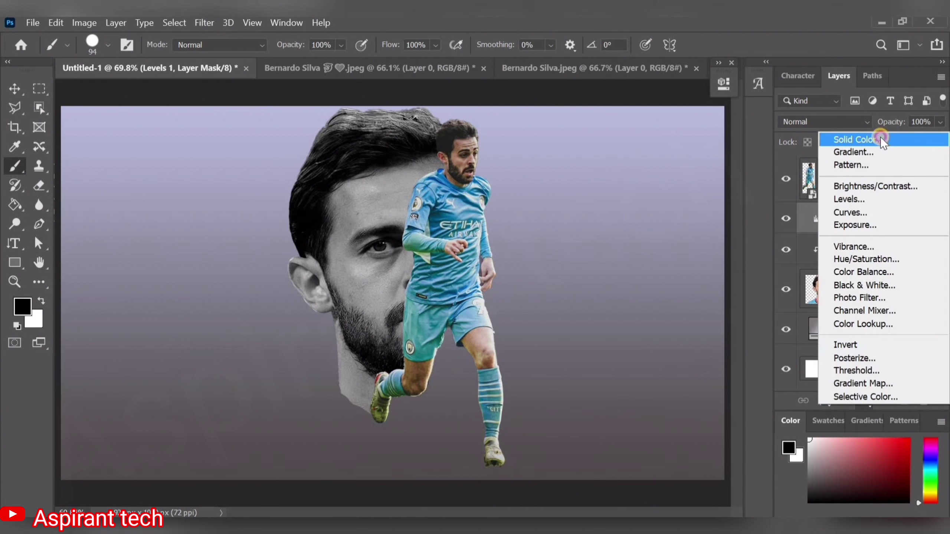
left_click(856, 140)
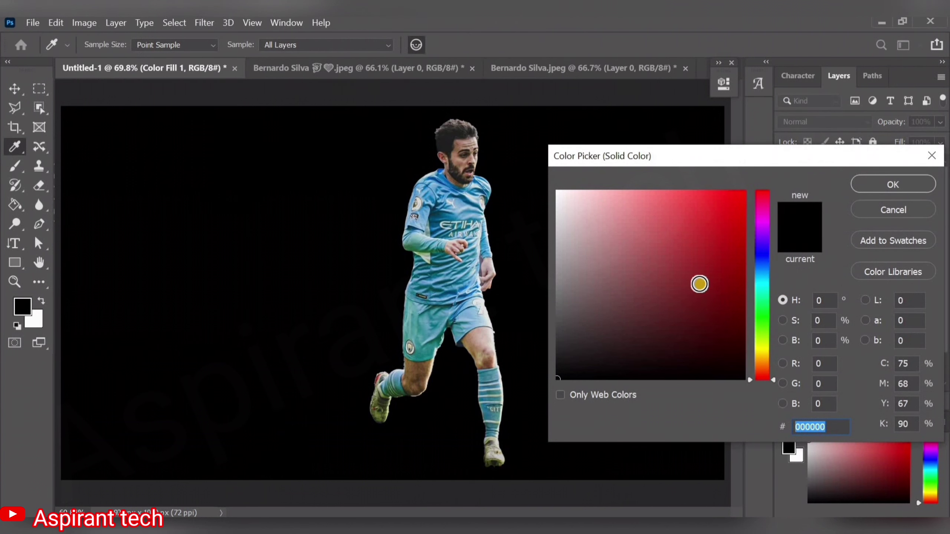
mouse_move(586, 226)
left_mouse_down()
mouse_move(568, 240)
mouse_move(594, 219)
left_mouse_up()
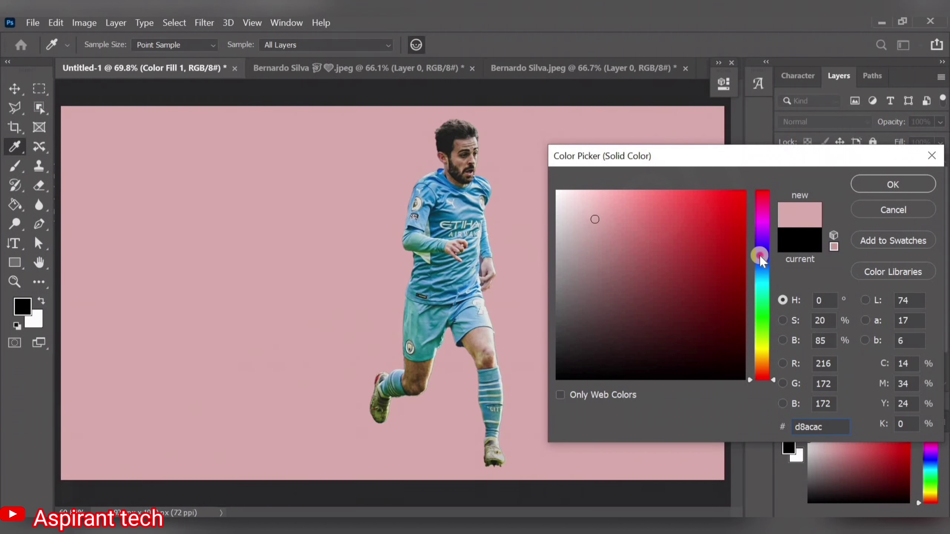
left_click(760, 256)
left_click(901, 177)
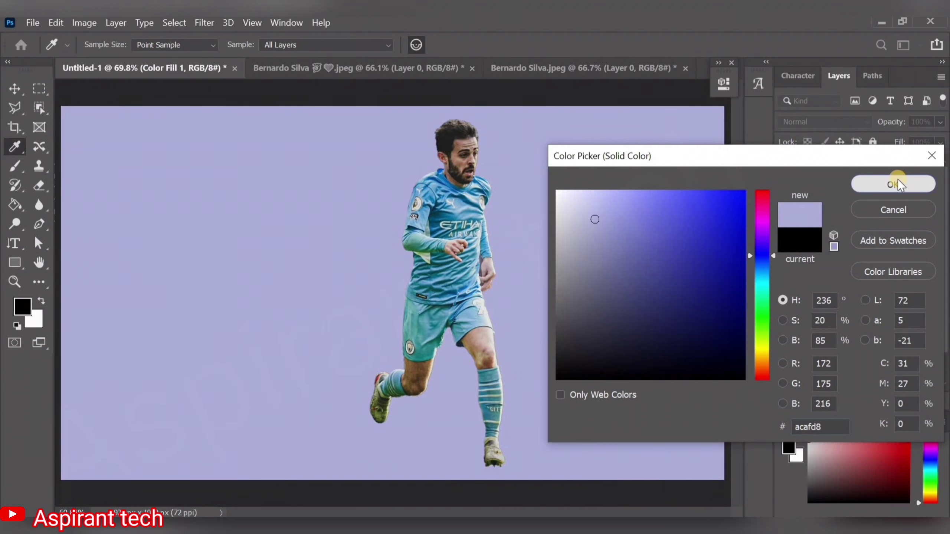
key("b")
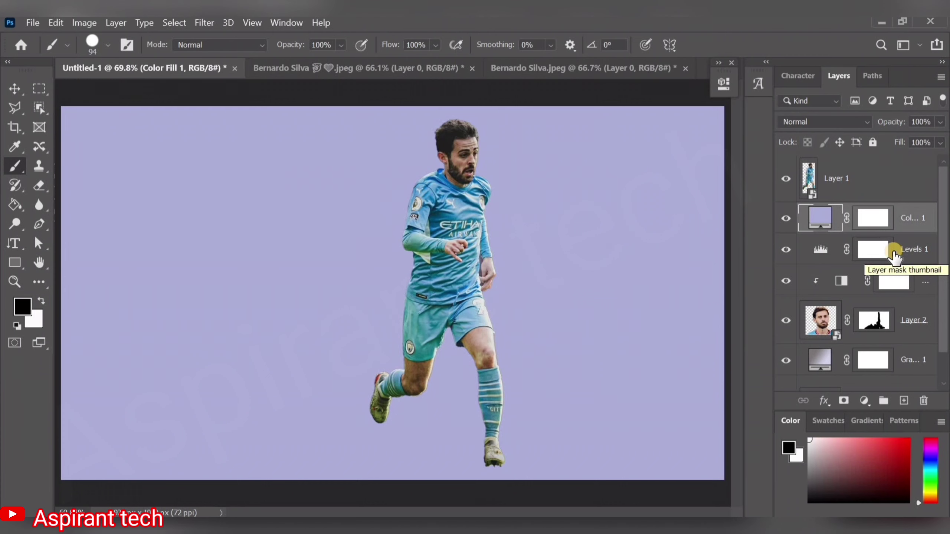
Clip Color Fill 1 to the layers below and set its blend mode to Color Dodge.
right_click(912, 213)
left_click(757, 306)
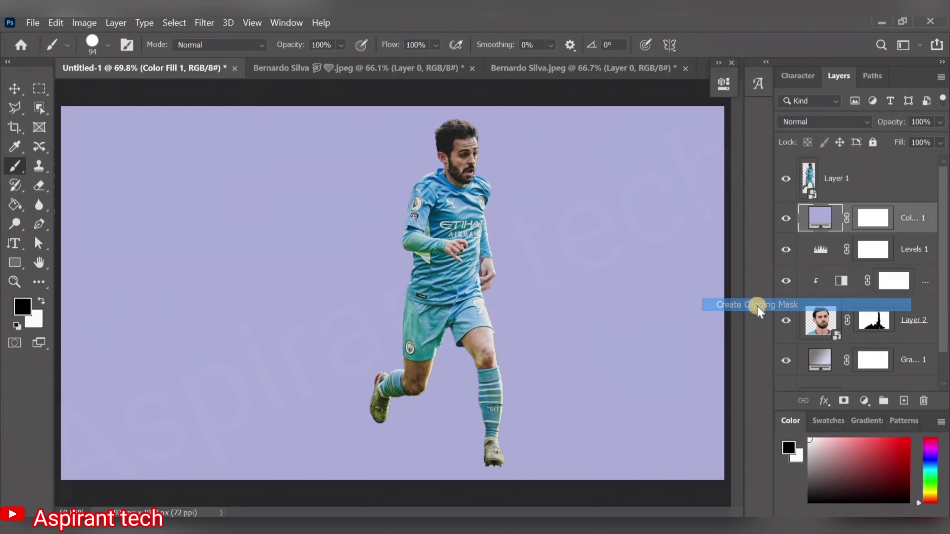
left_click(823, 121)
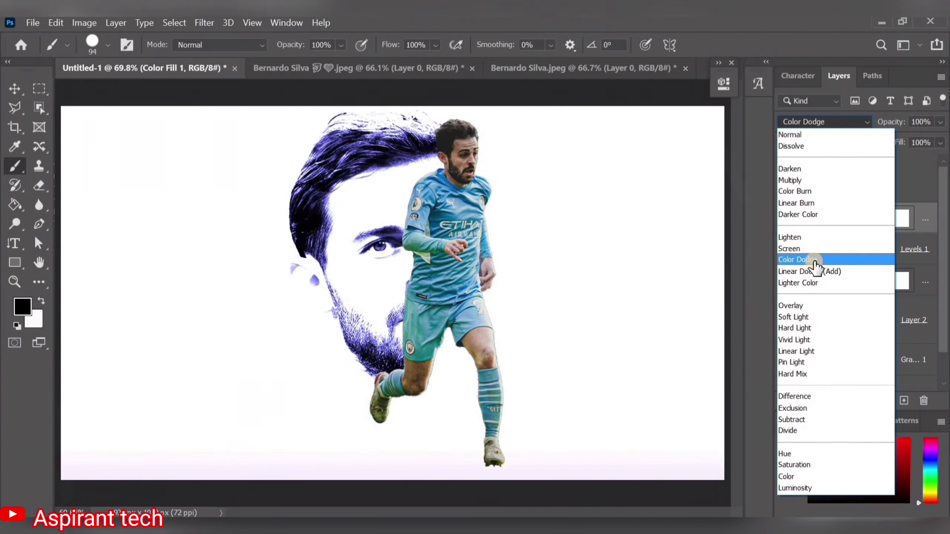
left_click(812, 261)
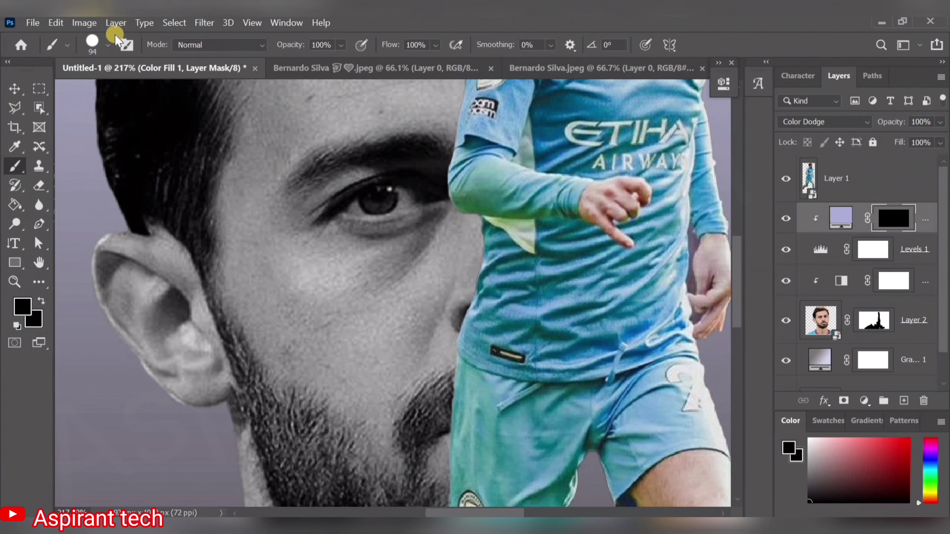
left_click(100, 40)
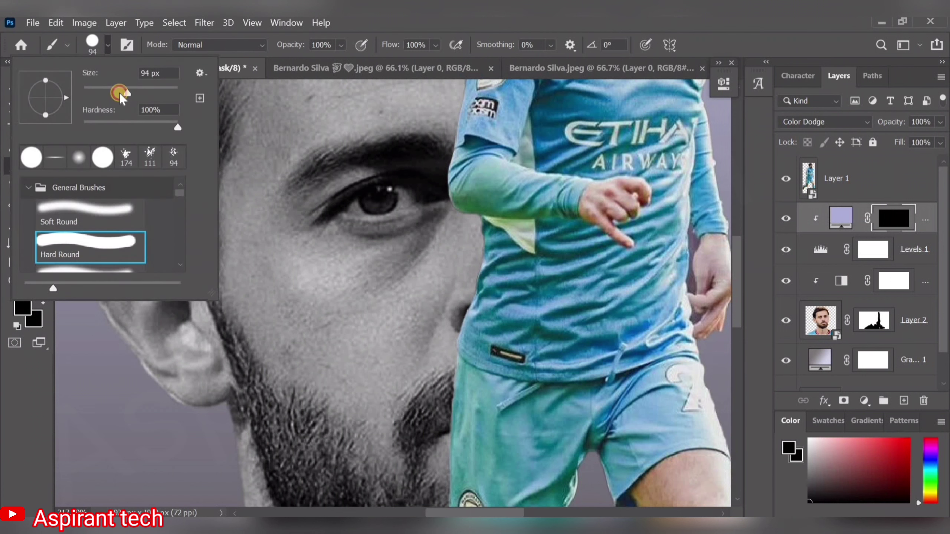
Set the brush to 25 px with white (ffffff) as the foreground colour.
left_click_drag(120, 95, 111, 96)
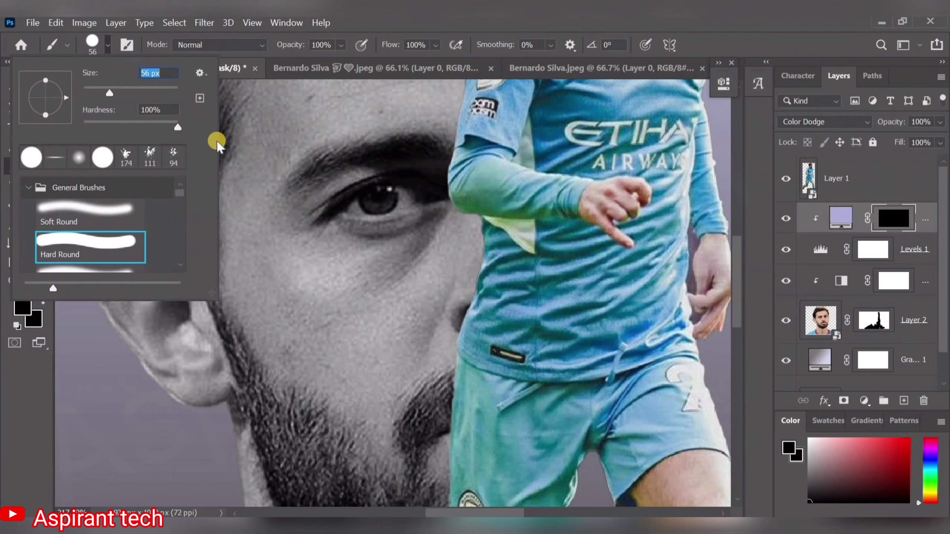
left_click_drag(109, 93, 94, 94)
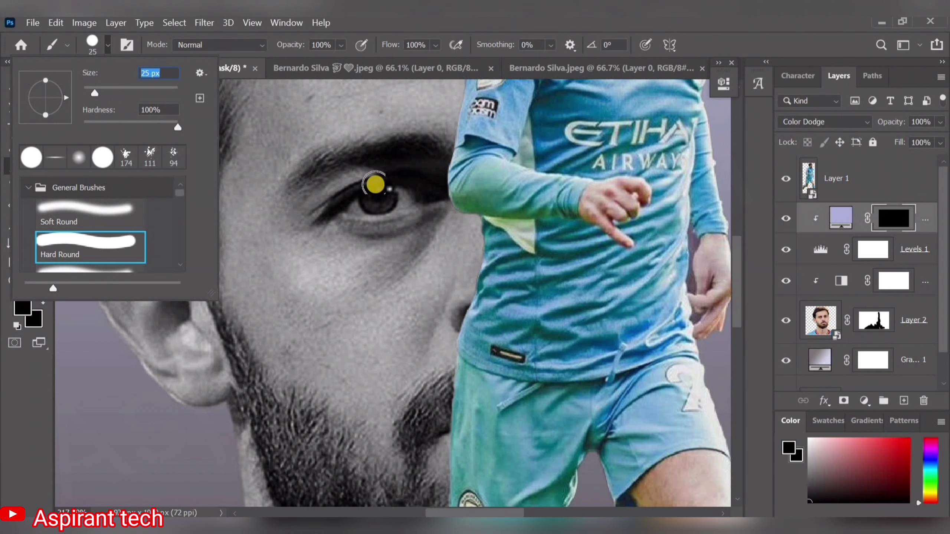
left_click(376, 197)
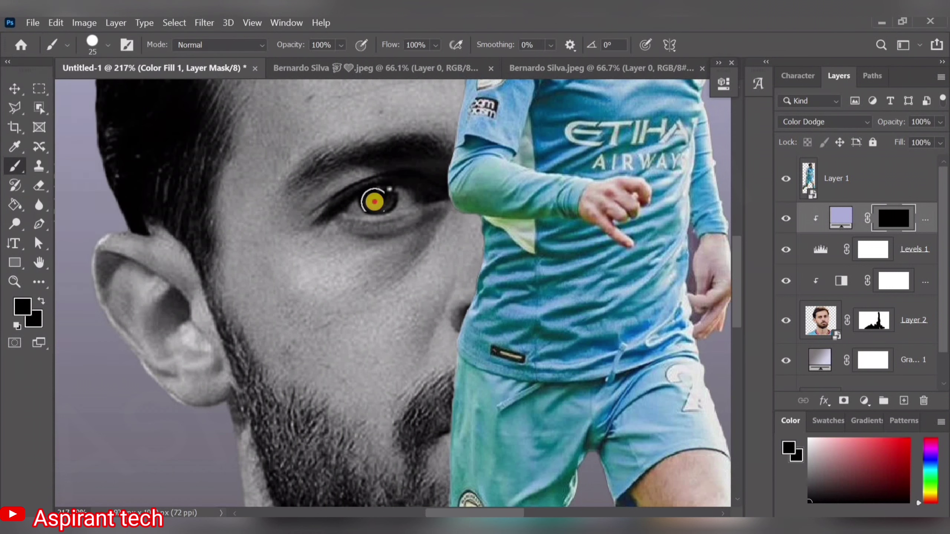
left_click(22, 307)
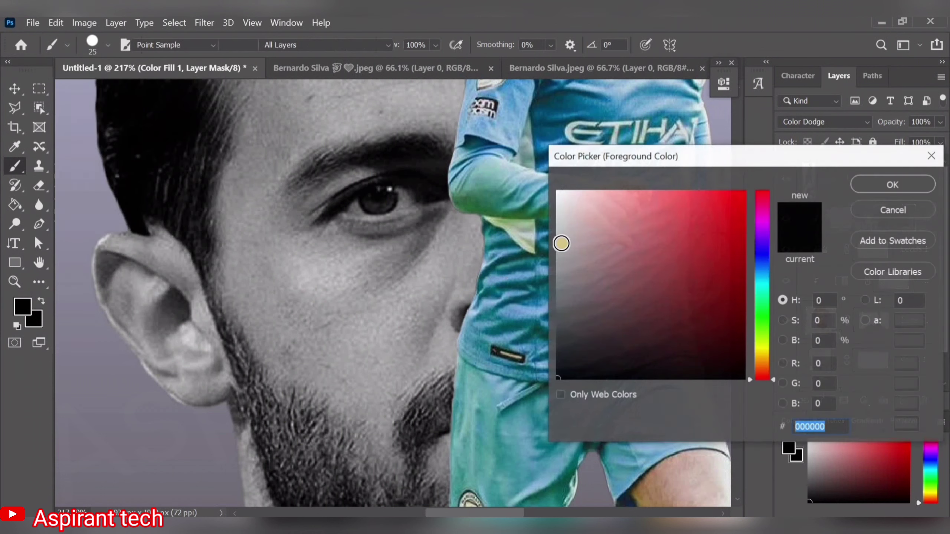
left_click(373, 152)
type("ffffff")
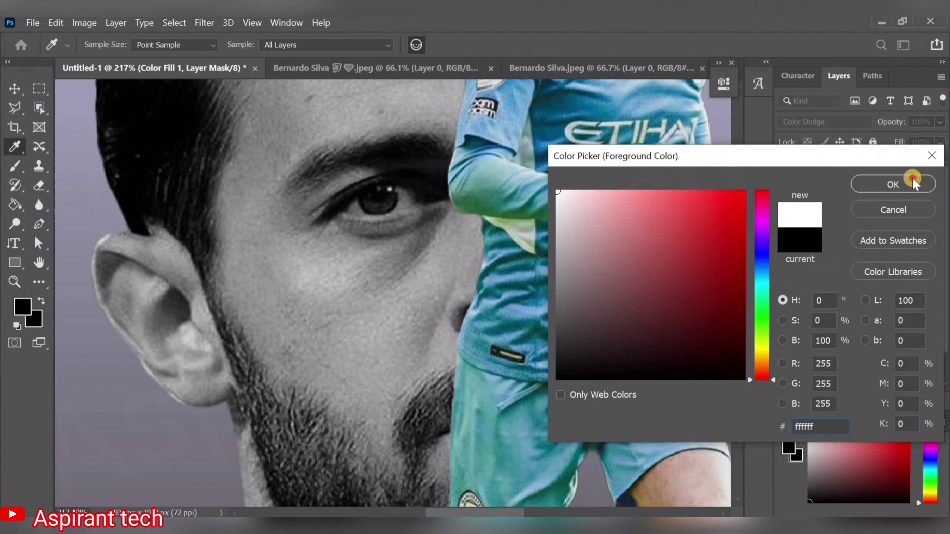
left_click(912, 180)
Paint white on the fill mask over the iris so the eye glows violet.
mouse_move(371, 195)
left_mouse_down()
mouse_move(376, 203)
mouse_move(389, 193)
mouse_move(388, 205)
left_mouse_up()
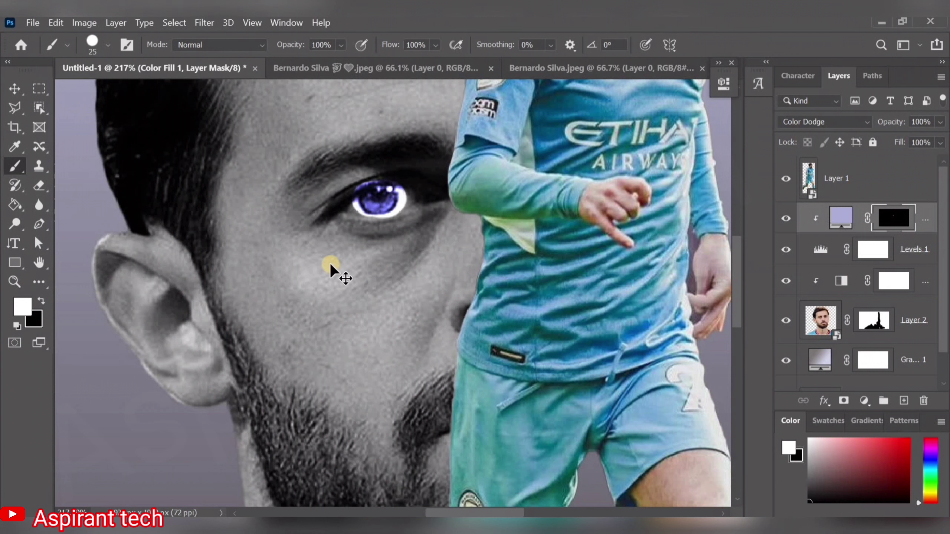
mouse_move(378, 202)
left_mouse_down()
mouse_move(406, 202)
mouse_move(361, 202)
left_mouse_up()
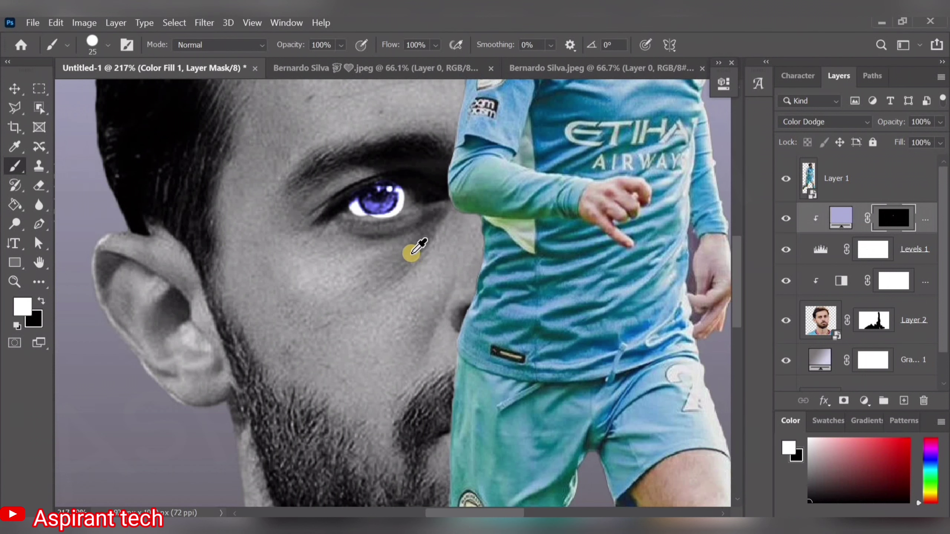
scroll(412, 253, "down", 3)
scroll(412, 253, "down", 2)
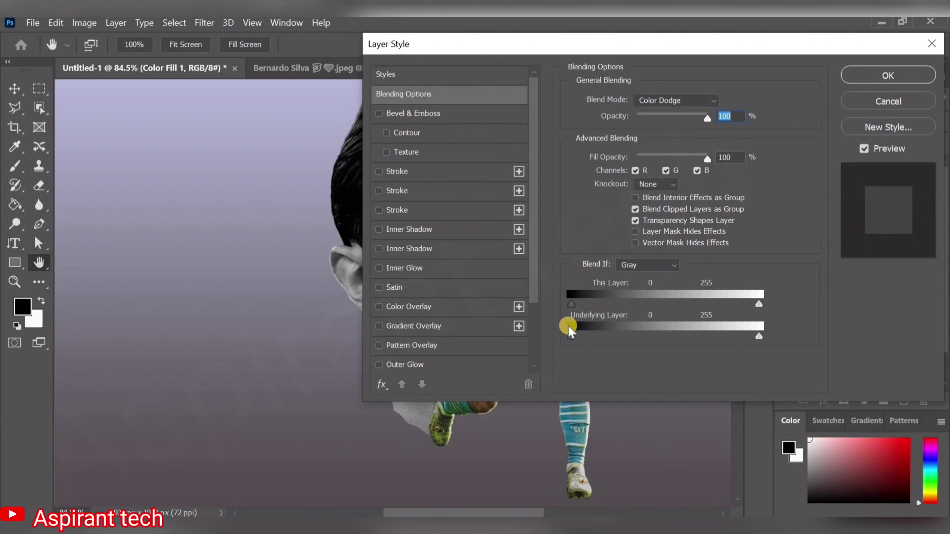
Split the Underlying Layer black Blend If slider, drag its right half to 84, and apply.
left_click_drag(602, 49, 684, 49)
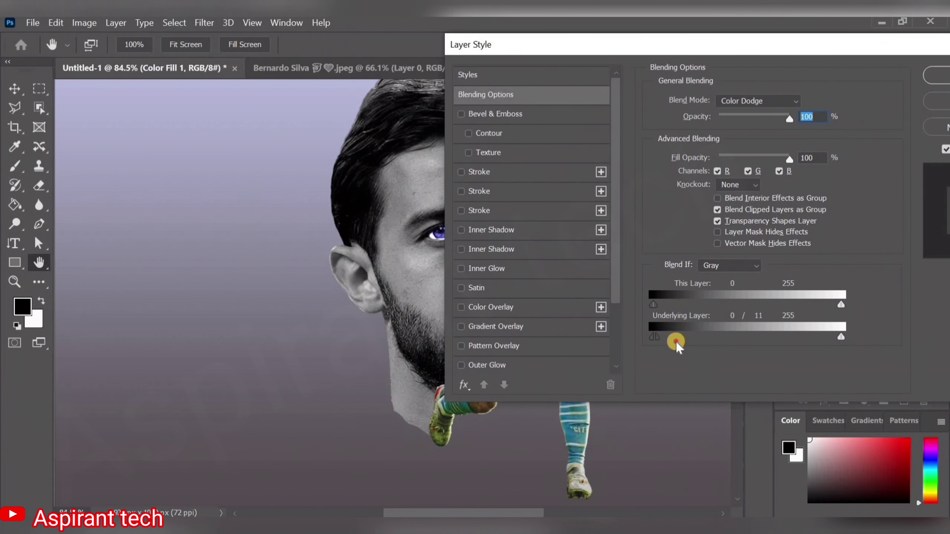
left_click_drag(661, 339, 717, 356)
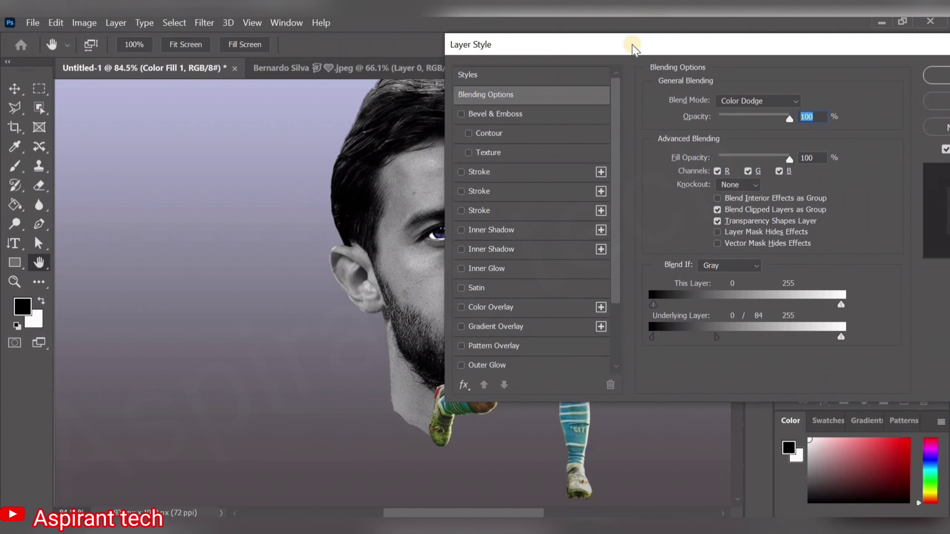
left_click_drag(604, 57, 595, 63)
key("Return")
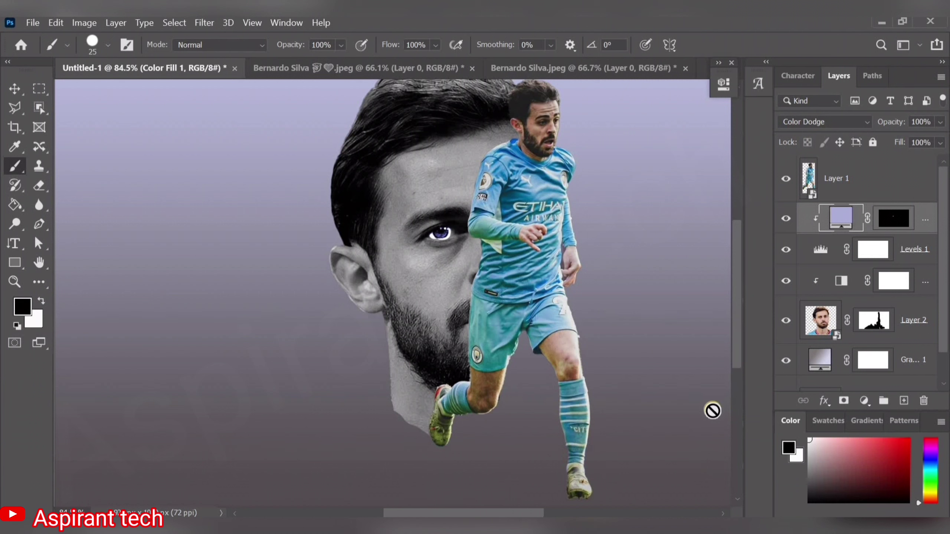
Add a new layer and set up a flattened Soft Round brush at 187 px.
left_click(911, 354)
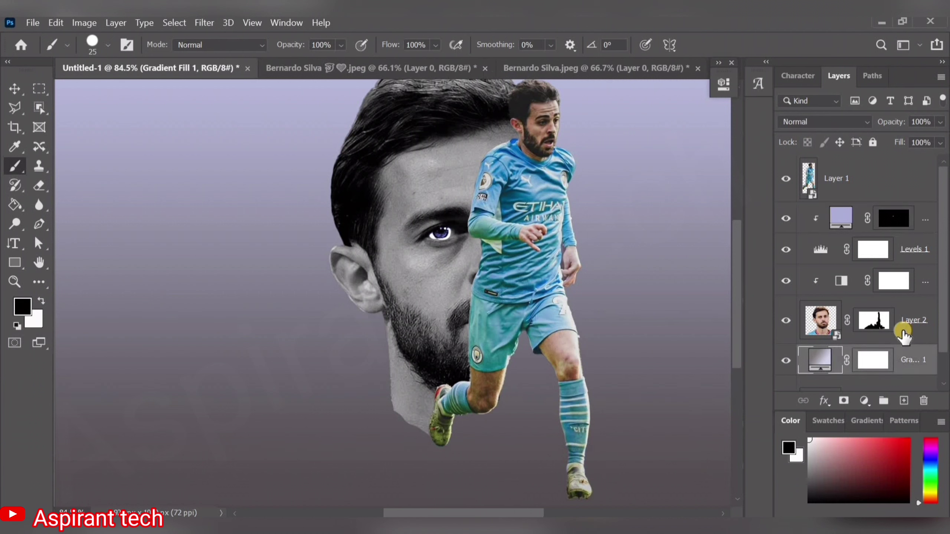
left_click(903, 402)
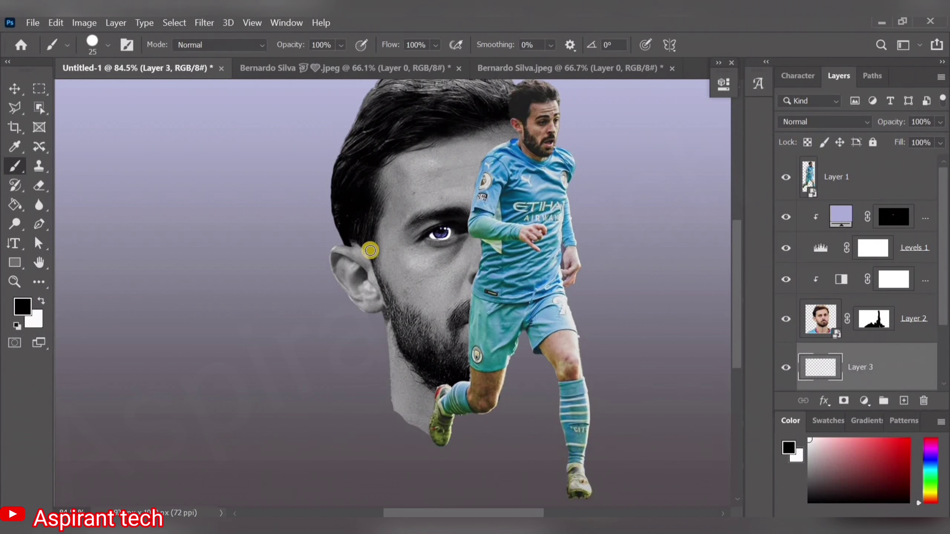
left_click(17, 172)
left_click(71, 48)
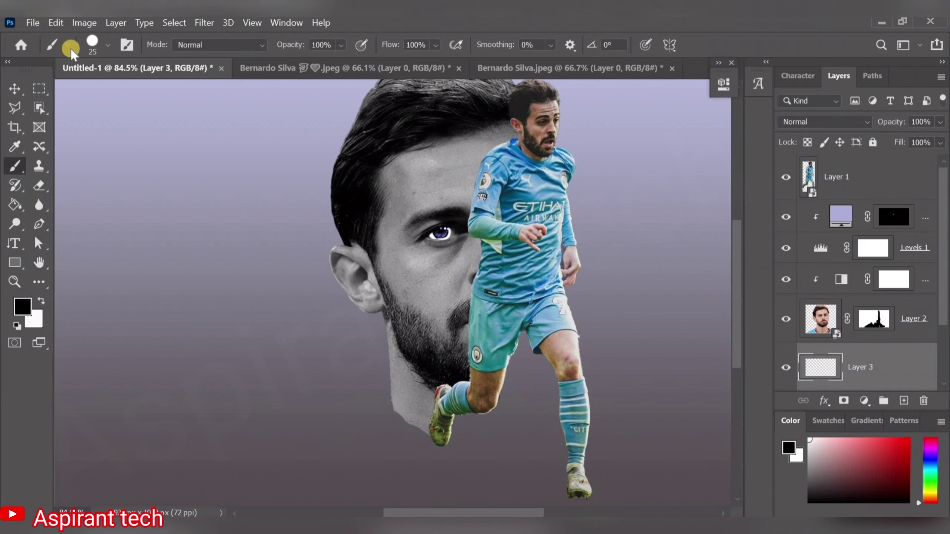
left_click(99, 44)
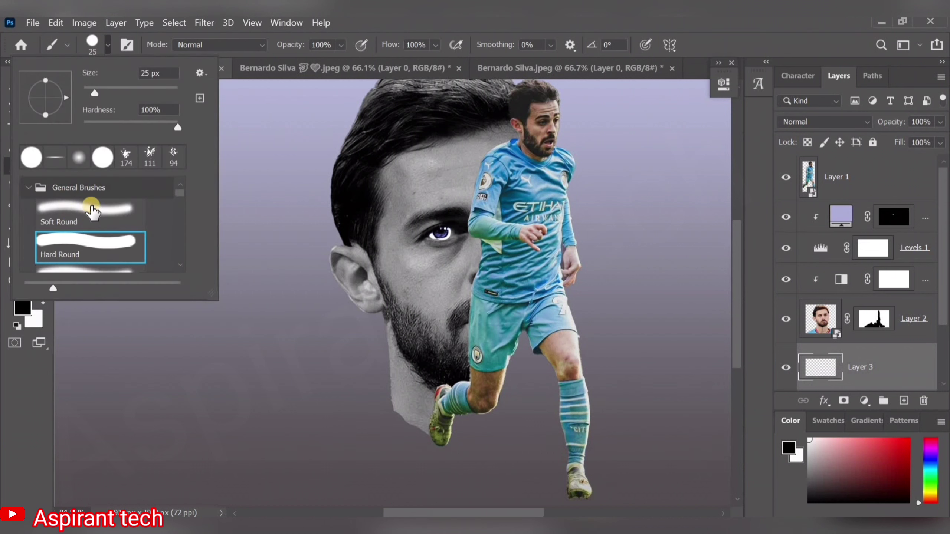
left_click(91, 210)
left_click_drag(120, 93, 128, 92)
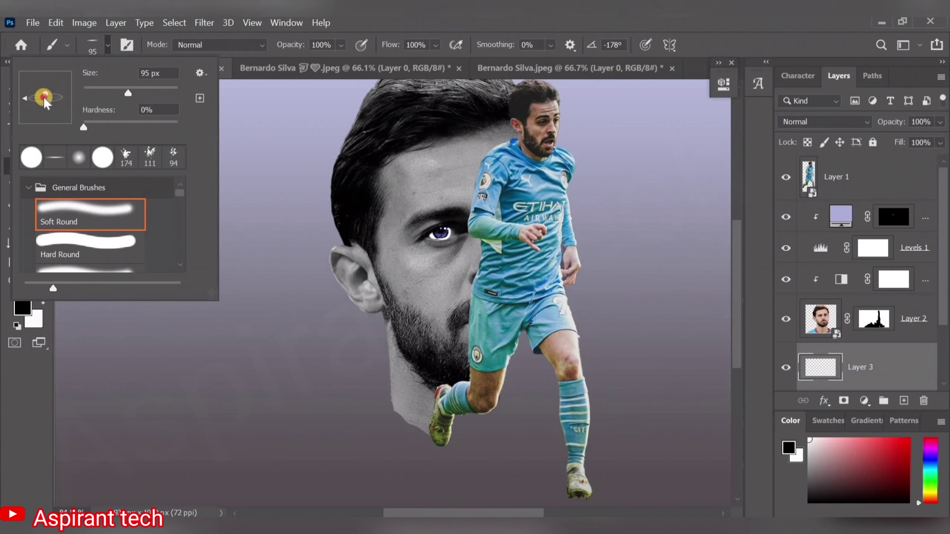
left_click_drag(43, 97, 49, 109)
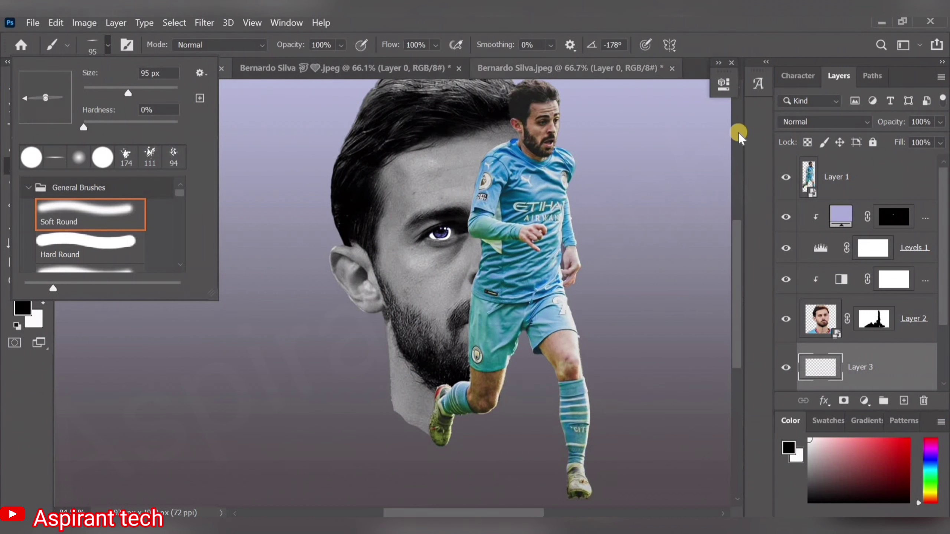
left_click(759, 141)
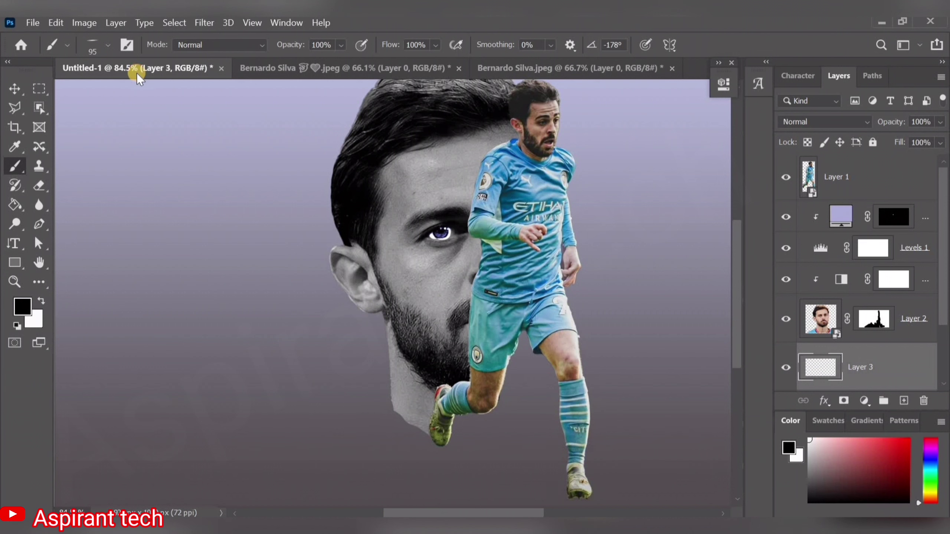
left_click(108, 44)
type("187")
key("Return")
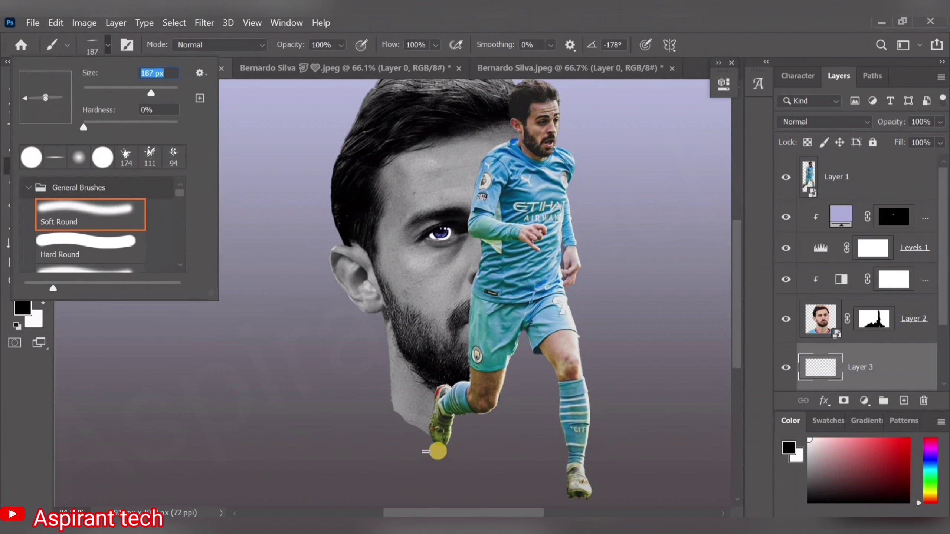
Paint soft shadows under both boots, then stamp all visible layers into a new top layer.
left_click(443, 448)
left_click_drag(408, 448, 479, 448)
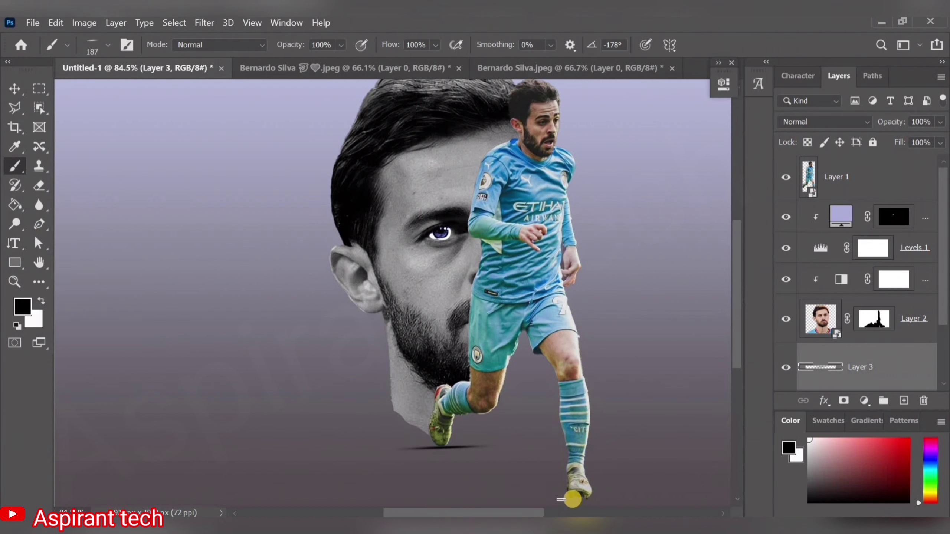
left_click_drag(533, 499, 632, 500)
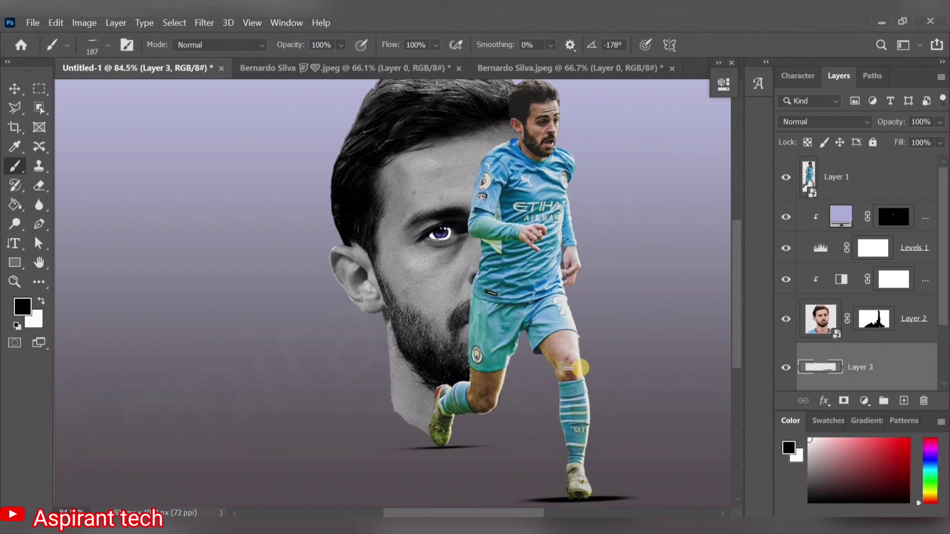
key("v")
key("ctrl+shift+alt+e")
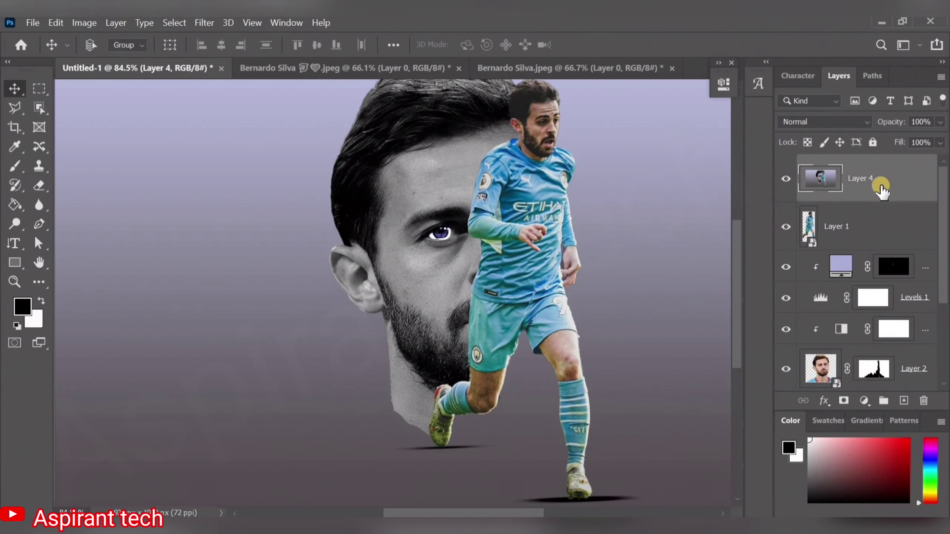
Convert the merged Layer 4 into a Smart Object, ready for filtering.
right_click(882, 179)
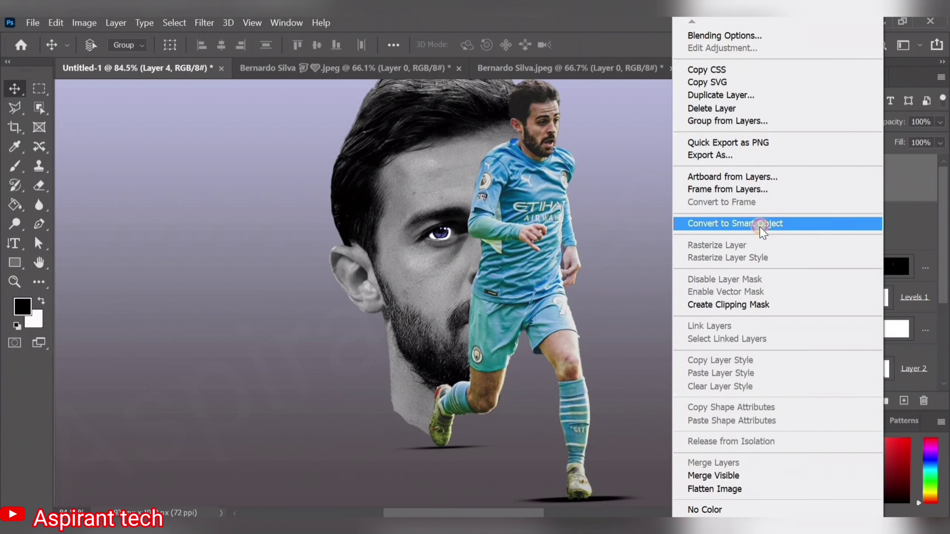
left_click(760, 227)
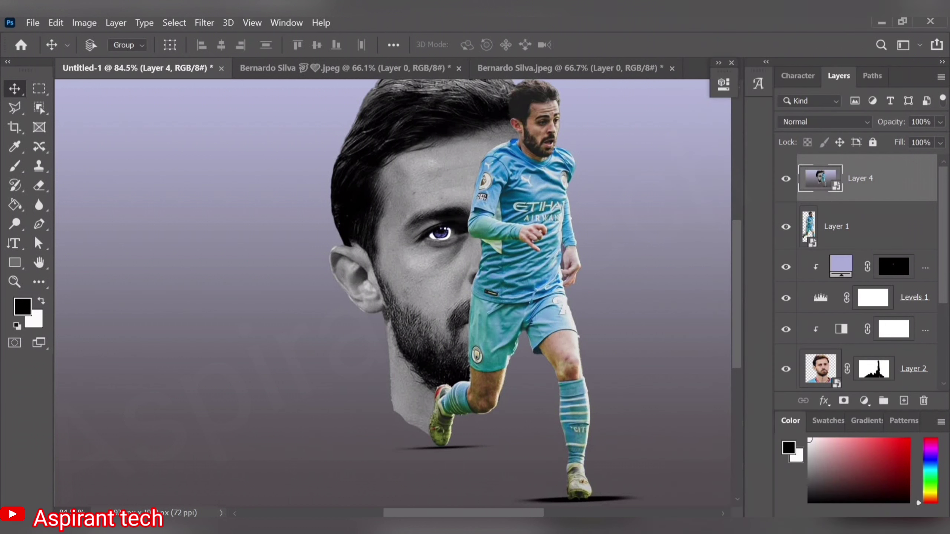
left_click(213, 21)
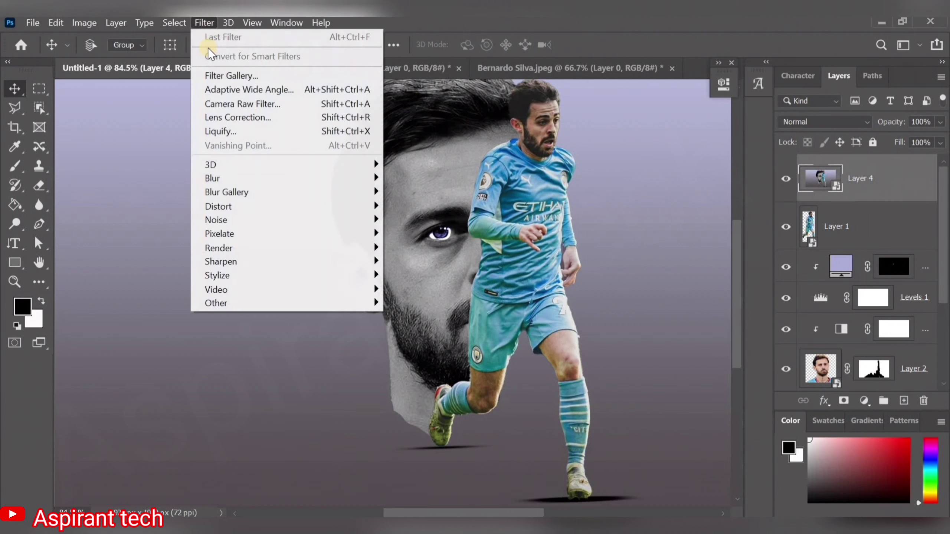
In Camera Raw, set Exposure +0.25, Contrast +21, Highlights +7, Shadows -7, Whites +1, Blacks +6.
left_click(218, 104)
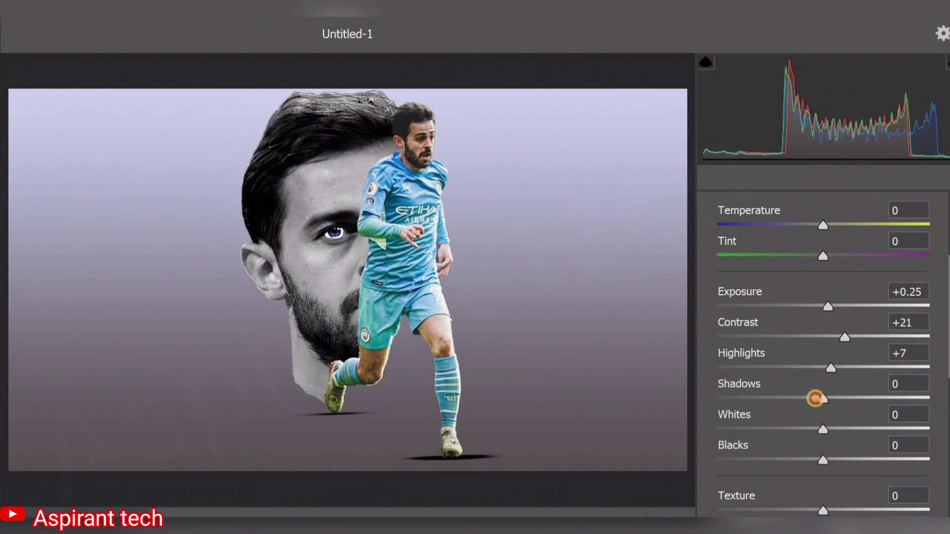
left_click_drag(815, 397, 813, 399)
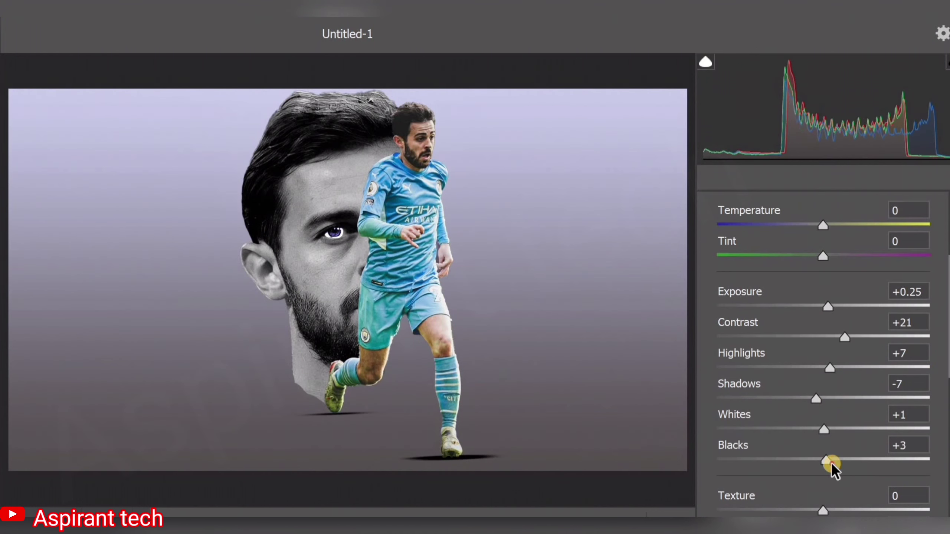
left_click_drag(826, 464, 837, 465)
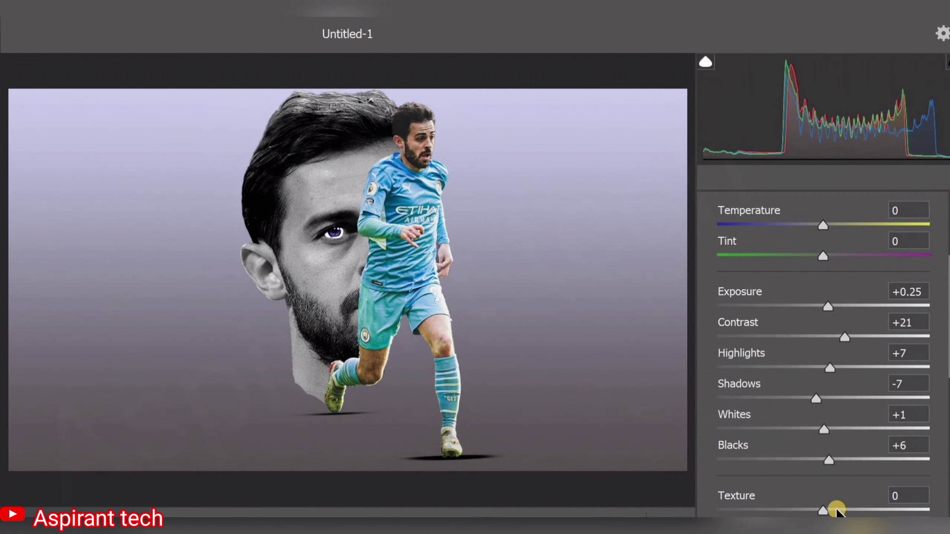
scroll(838, 508, "down", 2)
scroll(823, 463, "down", 2)
Set Texture +4, Clarity +21, Dehaze +17, Vibrance +19 and apply the Camera Raw filter.
left_click_drag(823, 415, 827, 415)
left_click_drag(823, 446, 845, 445)
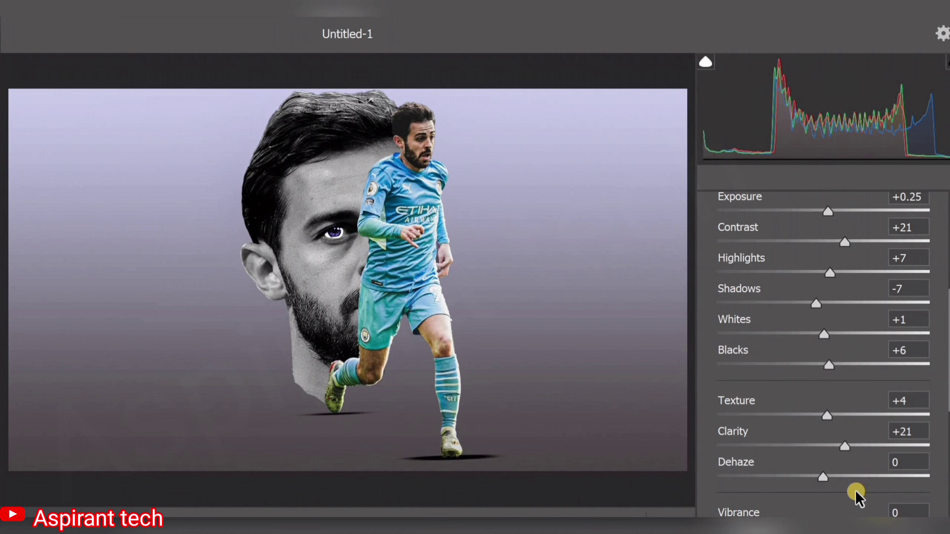
left_click_drag(823, 477, 841, 477)
scroll(838, 468, "down", 2)
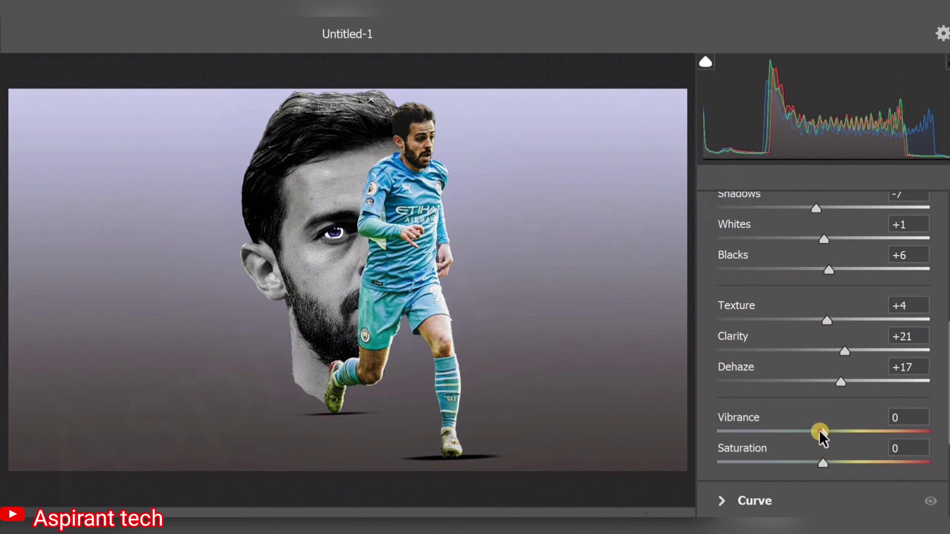
left_click_drag(821, 434, 843, 432)
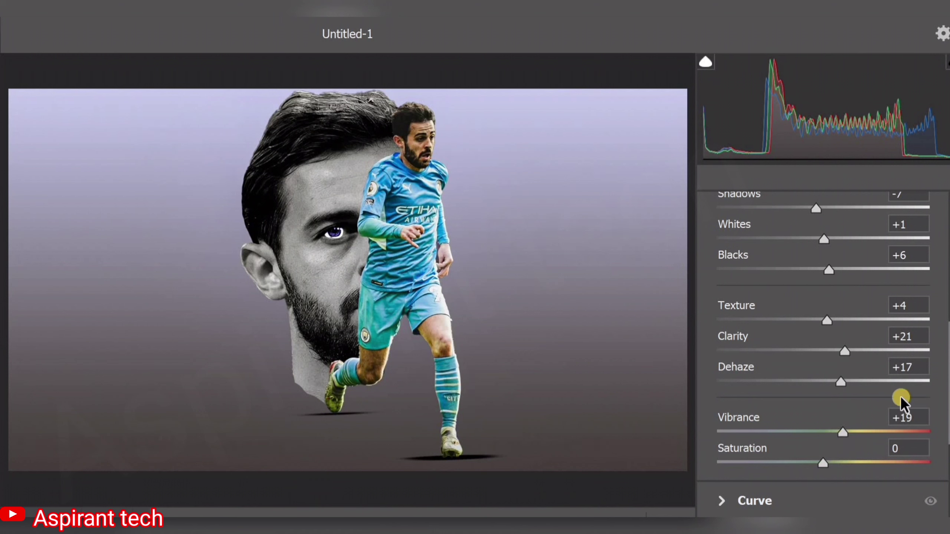
scroll(882, 403, "up", 1)
scroll(882, 404, "down", 3)
scroll(883, 406, "down", 3)
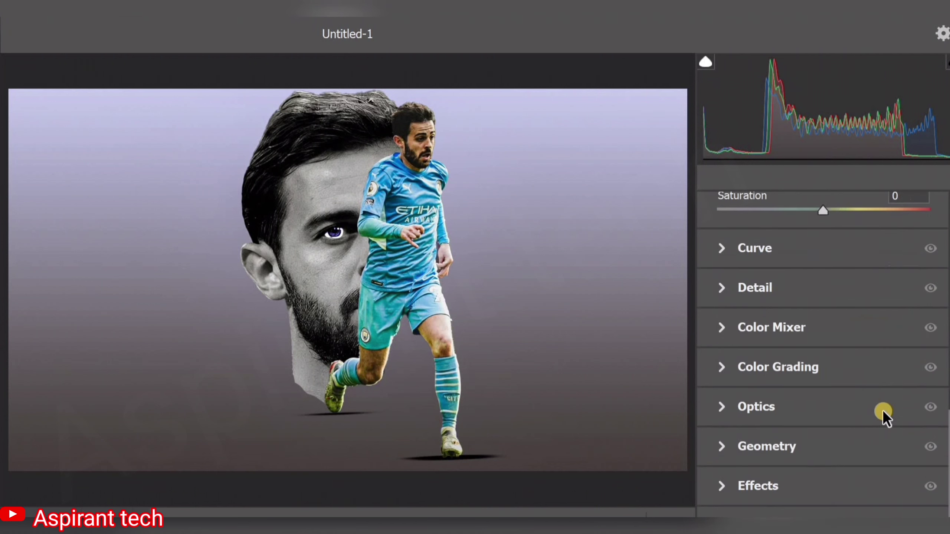
scroll(883, 408, "up", 2)
scroll(886, 409, "up", 5)
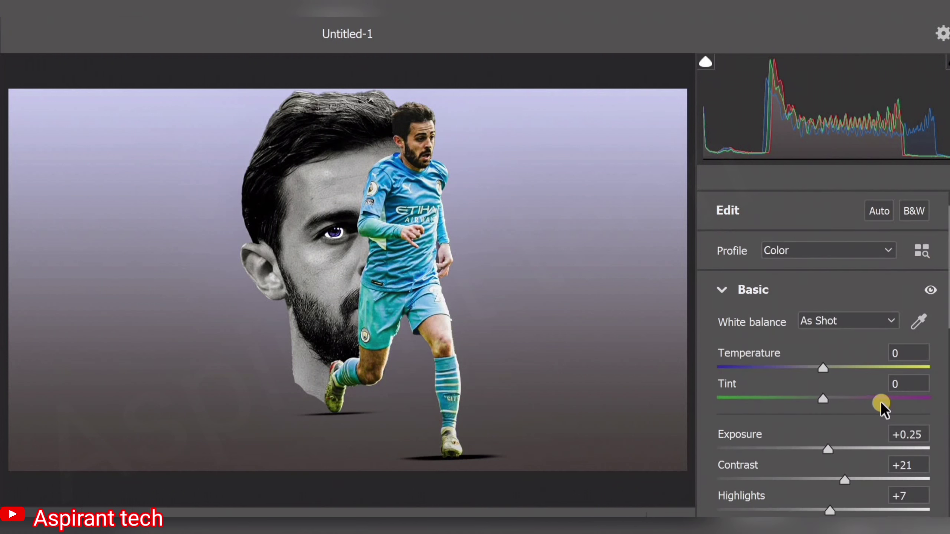
mouse_move(829, 104)
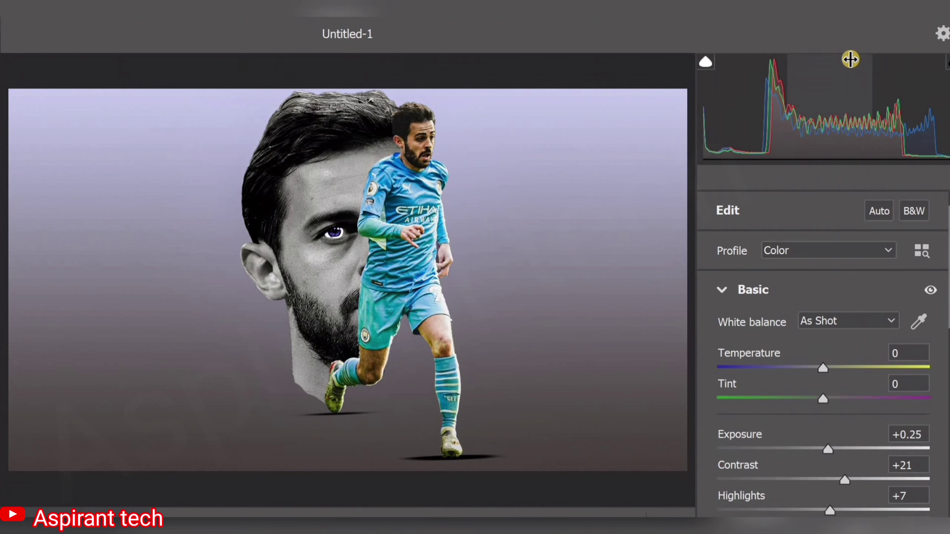
key("Return")
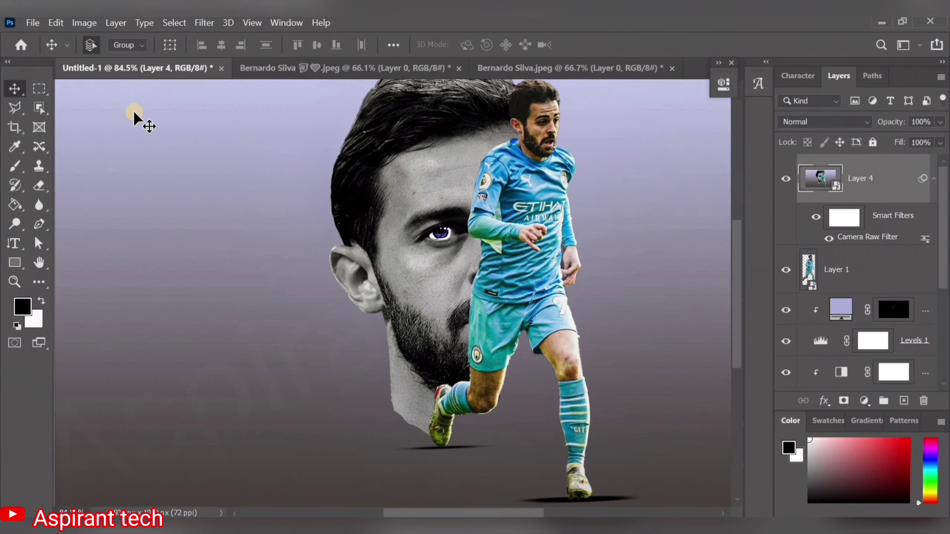
Nudge the filtered Layer 4 composite slightly down and back left on the canvas.
left_click_drag(636, 225, 645, 239)
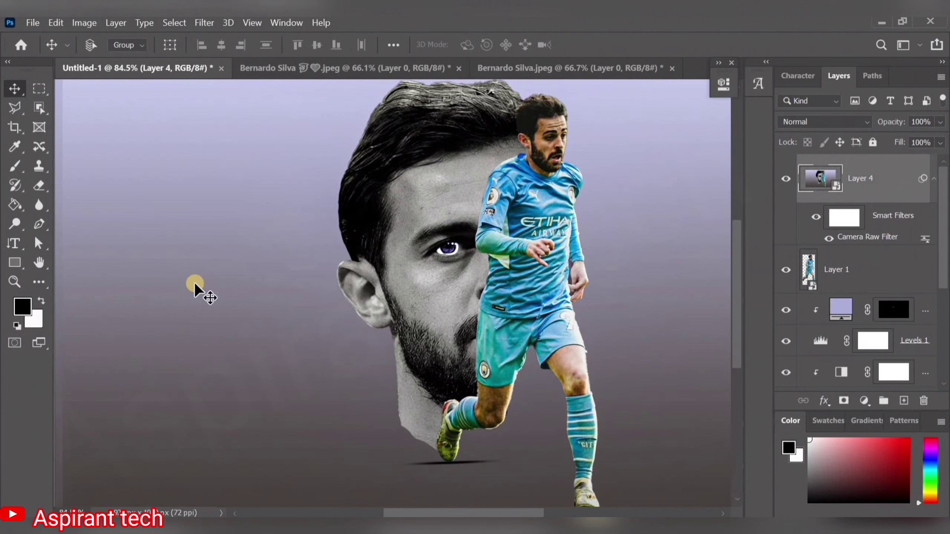
left_click_drag(402, 254, 391, 256)
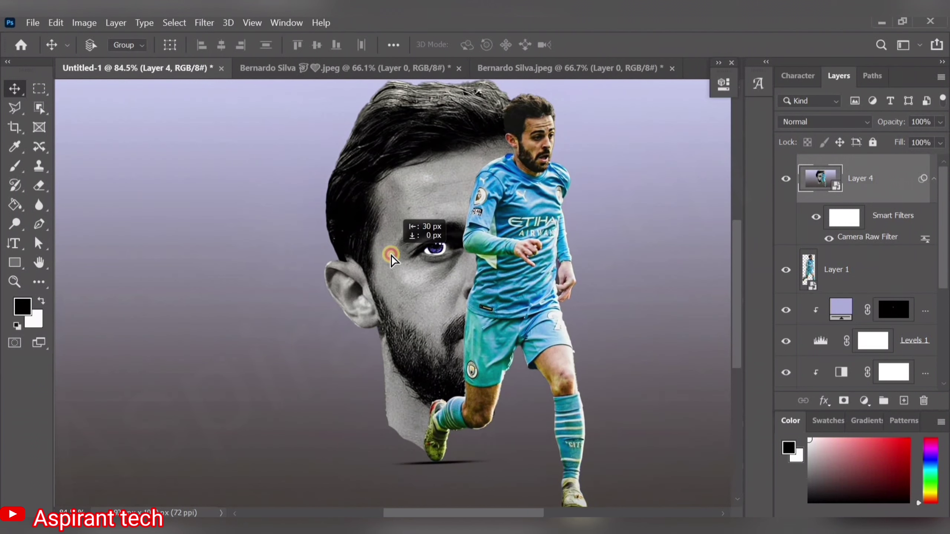